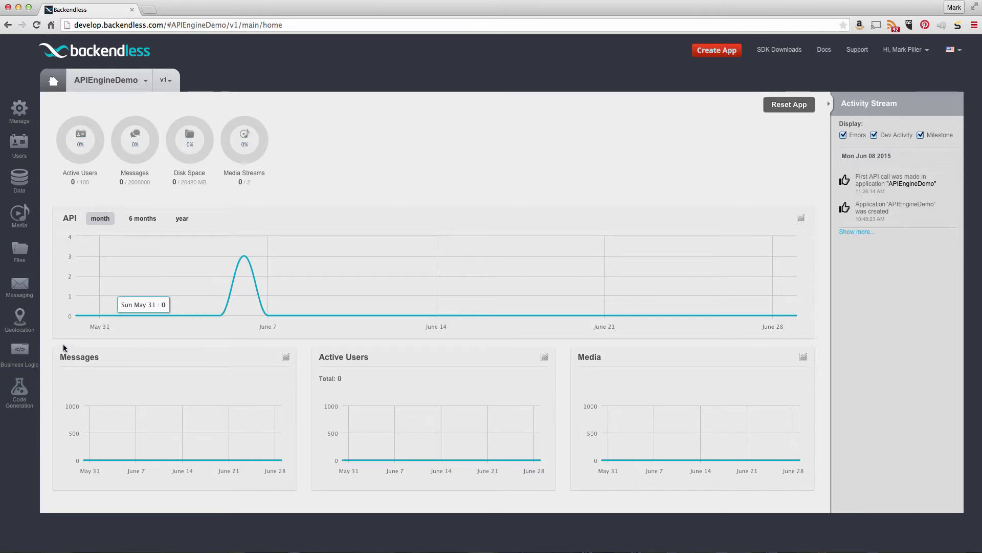
Step: Open the Business Logic section and start a new hosted API service
click(22, 351)
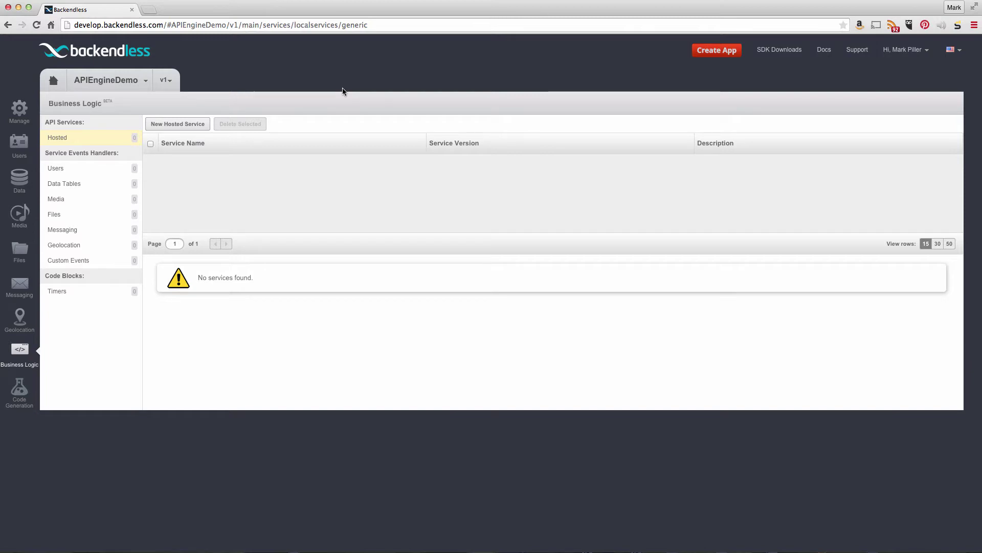
click(181, 124)
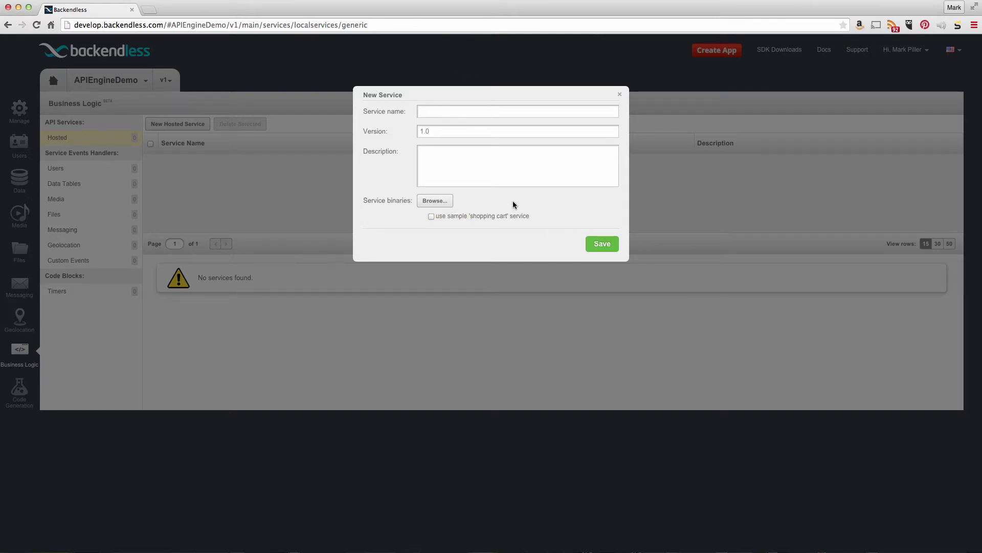
Step: Switch to IntelliJ IDEA and examine the HelloWorldService class and its sayHello method
key(super+Tab)
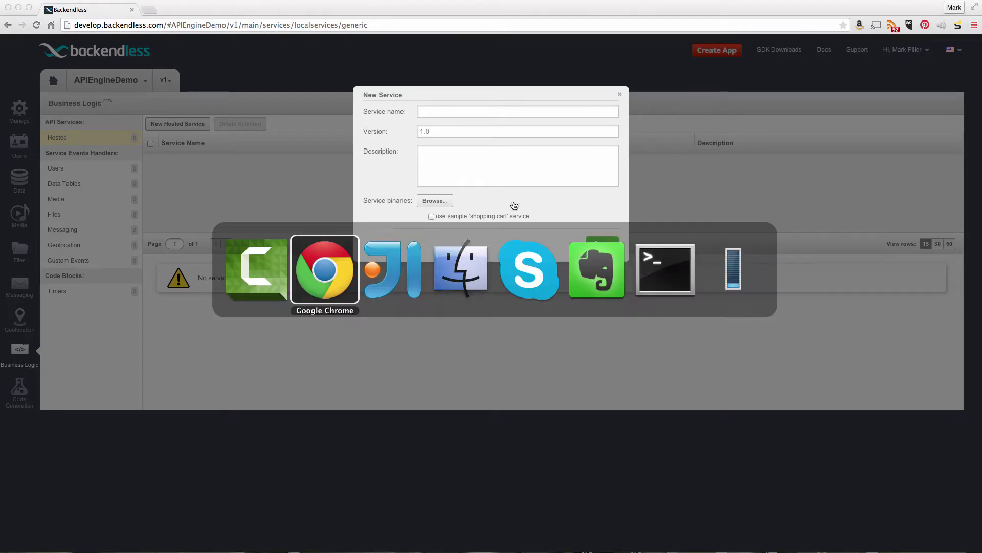
key(super+Tab)
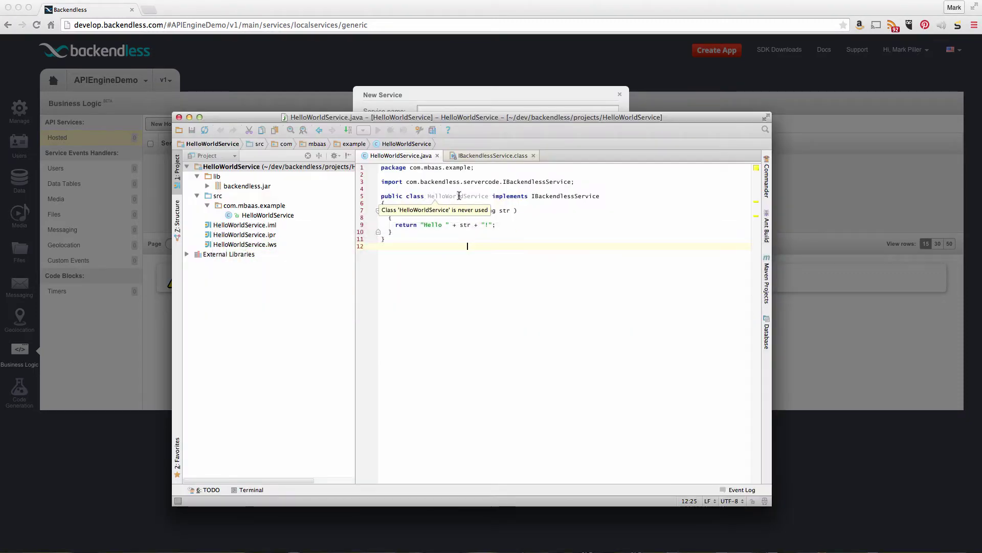
double_click(459, 196)
drag(402, 241, 377, 197)
click(428, 246)
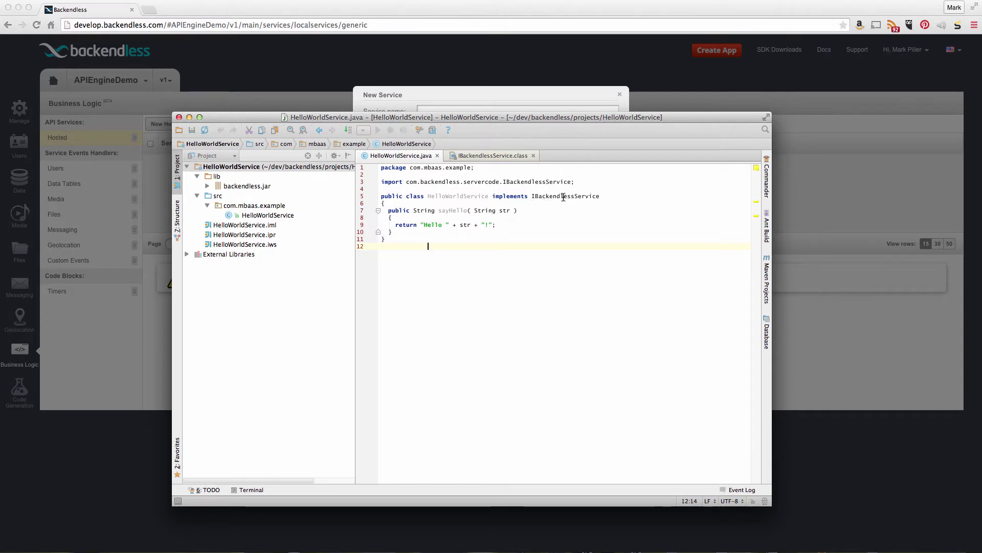
Step: View the declaration of the IBackendlessService interface, and return to HelloWorldService.java
super+click(543, 200)
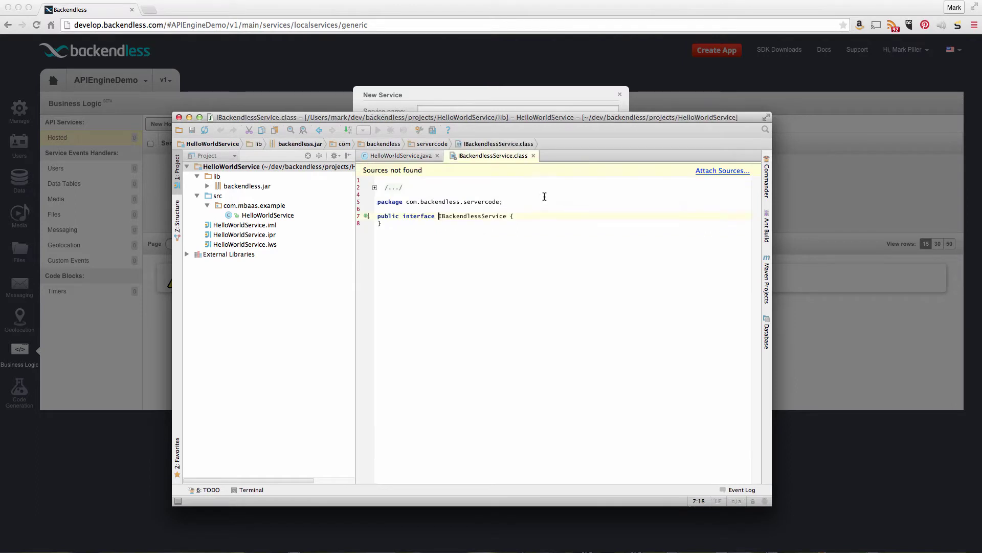
drag(379, 216, 429, 235)
click(428, 235)
click(401, 156)
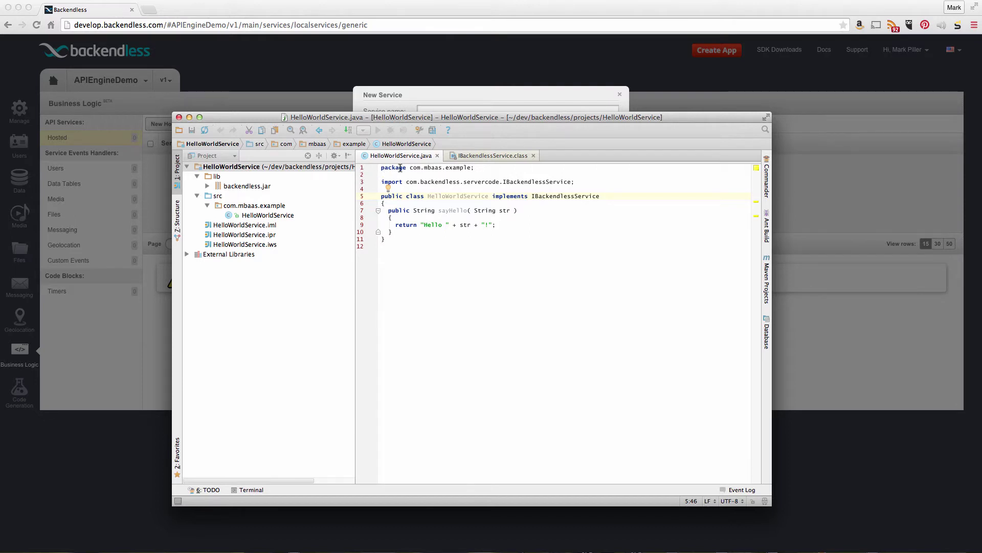
Step: Bring up Finder over the browser and add helloworldservice.jar as the new service's binaries
key(super+Tab)
key(super+Tab)
key(super+Tab)
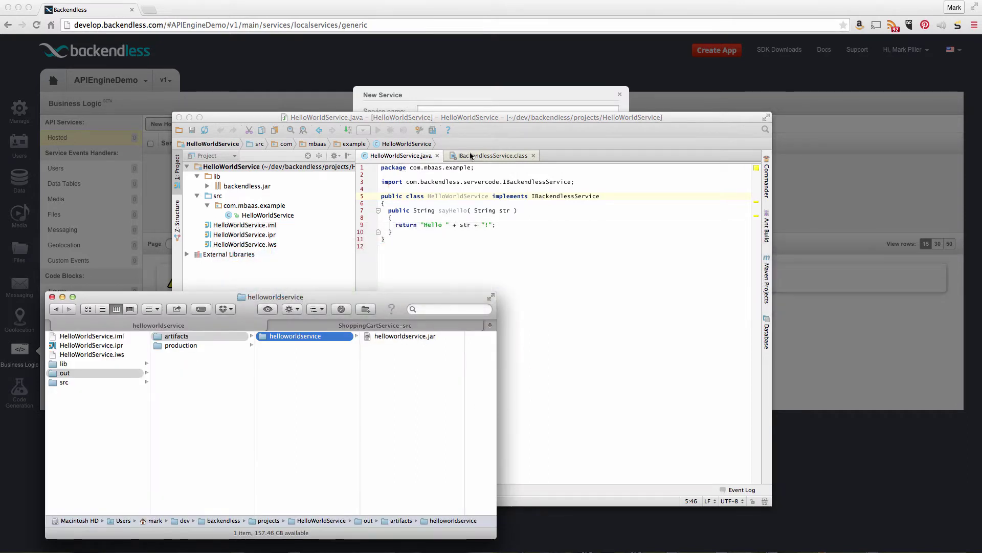
click(452, 97)
key(super+Tab)
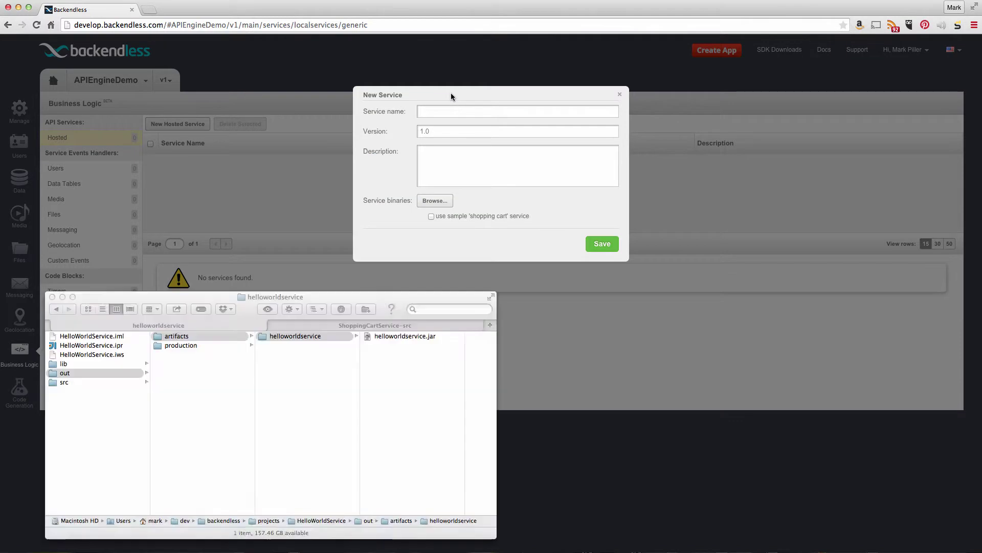
drag(397, 339, 441, 205)
Step: Name the new service HelloWorldService and save it
click(449, 111)
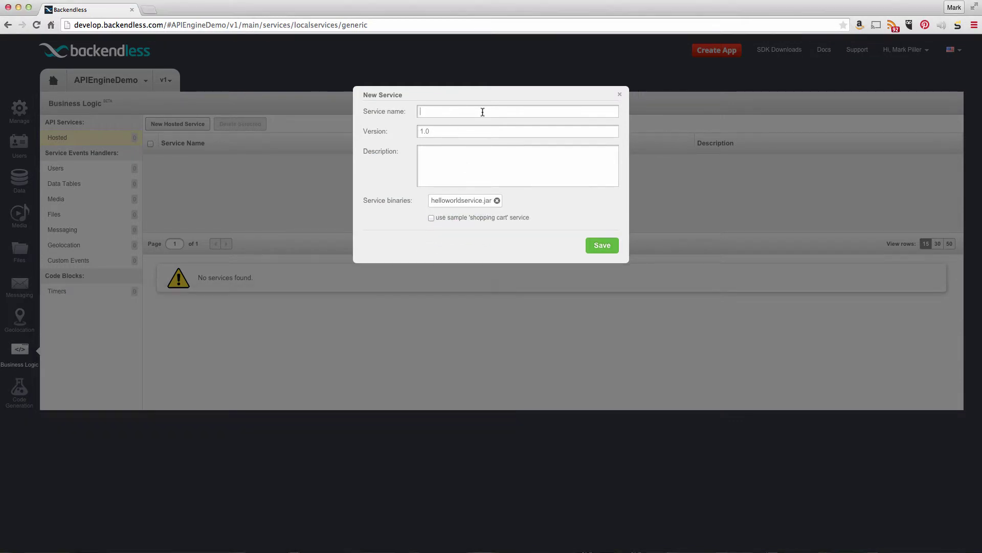
text(HelloWorldService)
click(607, 238)
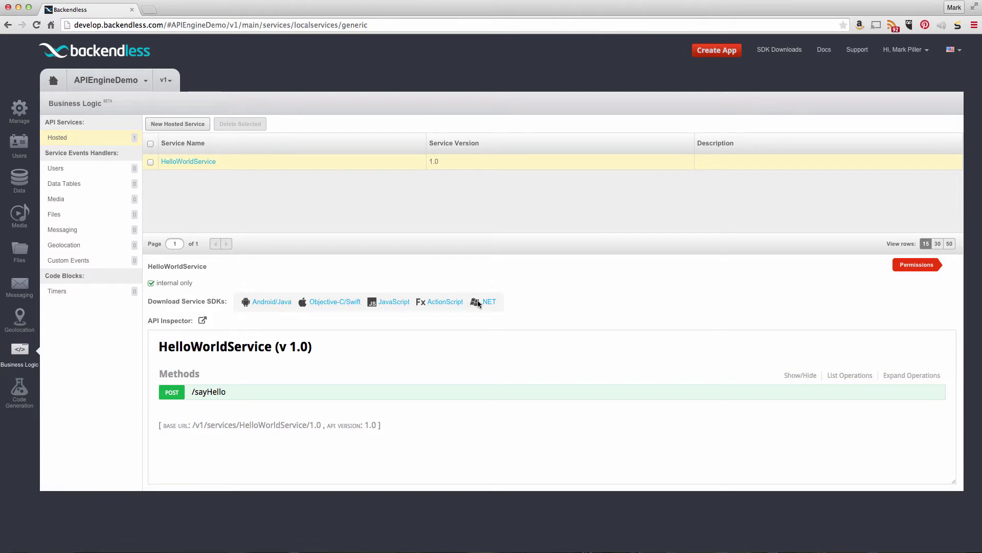
Step: Enlarge the API Inspector and invoke the sayHello method with a first name in double quotes as its argument
click(202, 321)
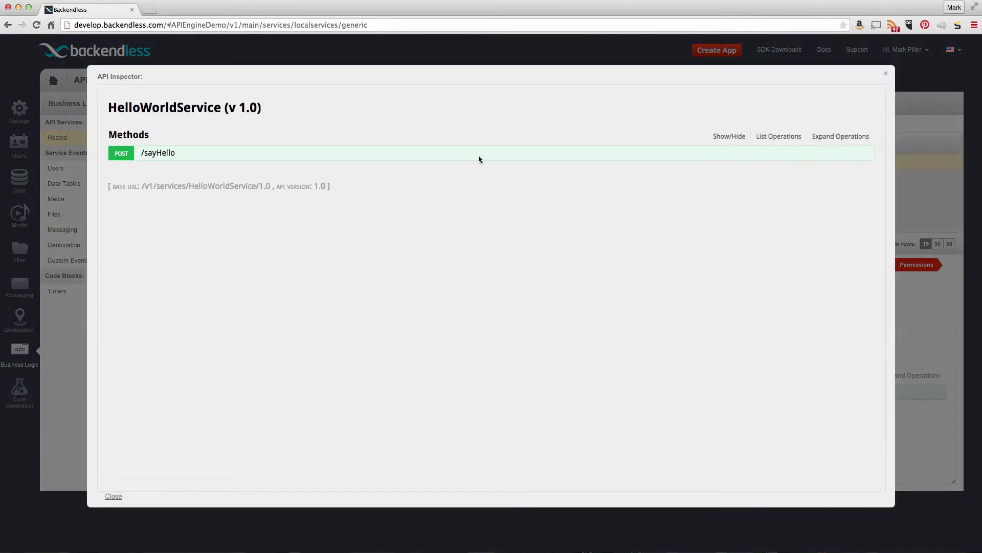
click(162, 154)
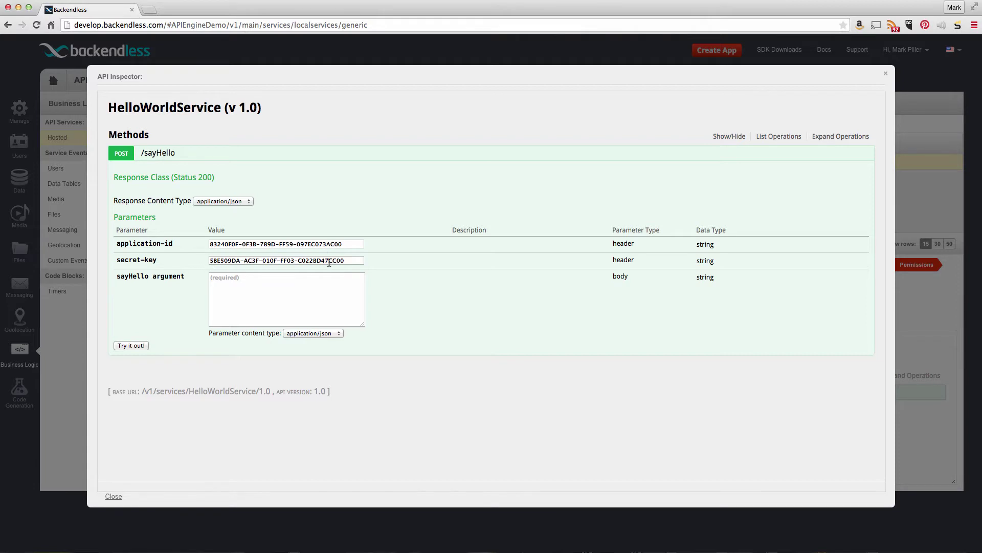
click(286, 289)
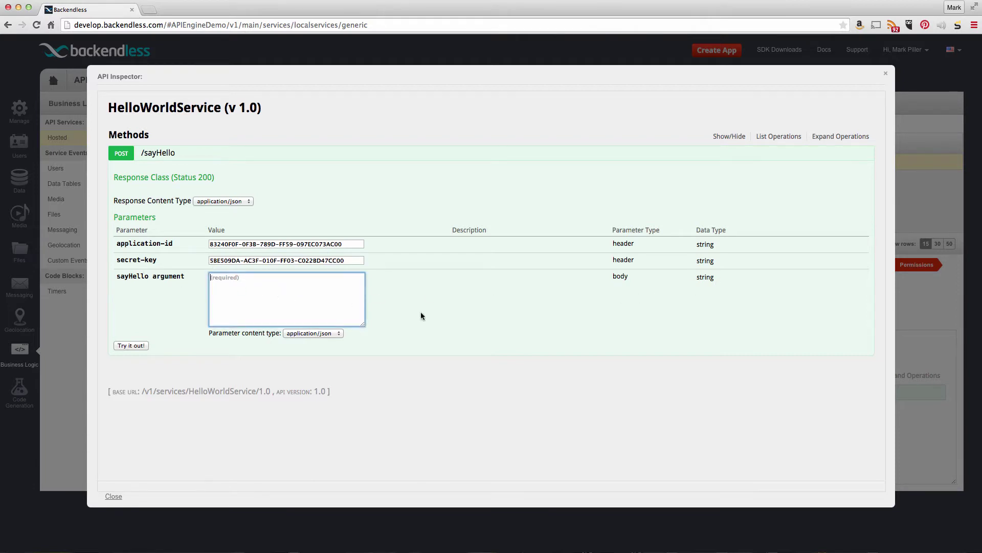
text("Mark")
click(132, 346)
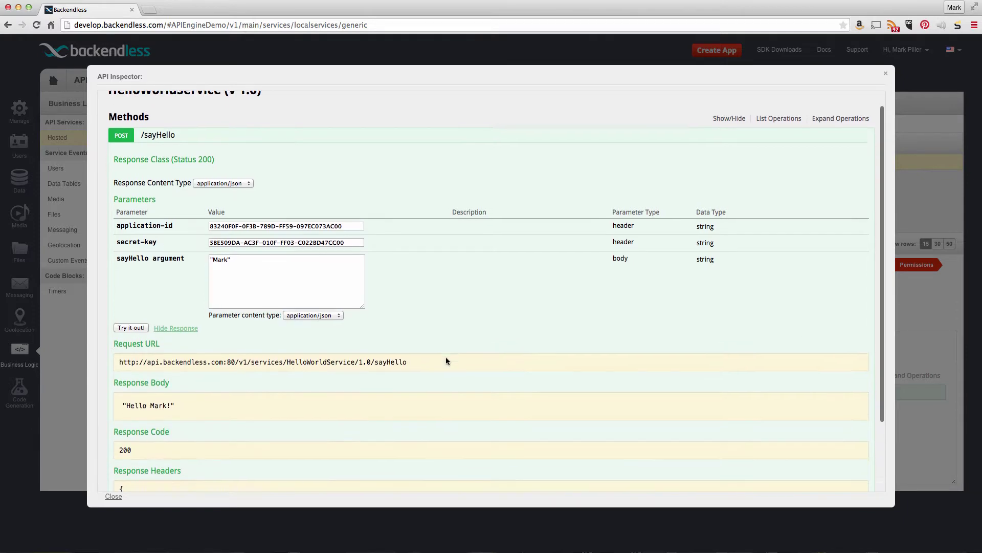
Step: Review the response body, code and headers of the sayHello call, and close the enlarged API Inspector
scroll(446, 357, down, 3)
drag(176, 366, 120, 364)
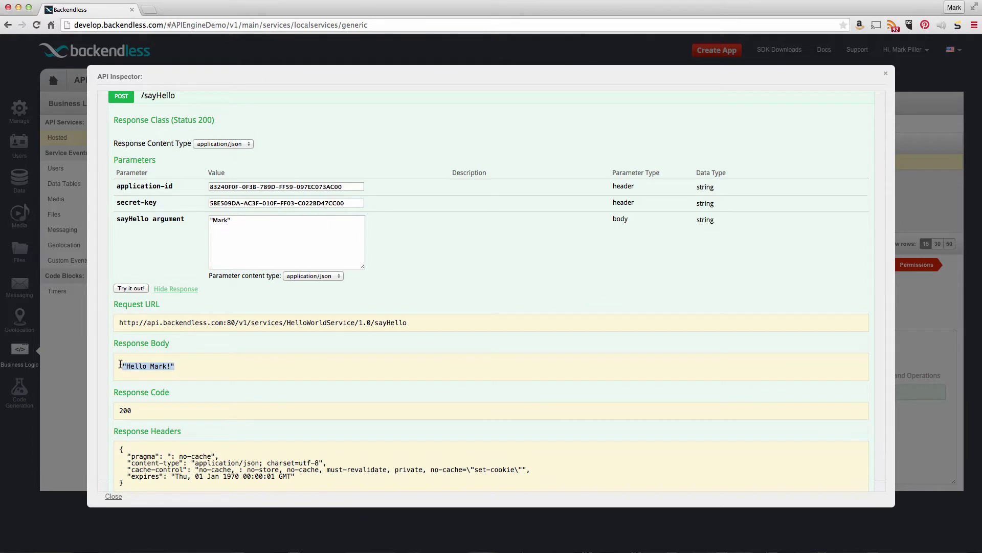
click(210, 366)
scroll(220, 361, down, 3)
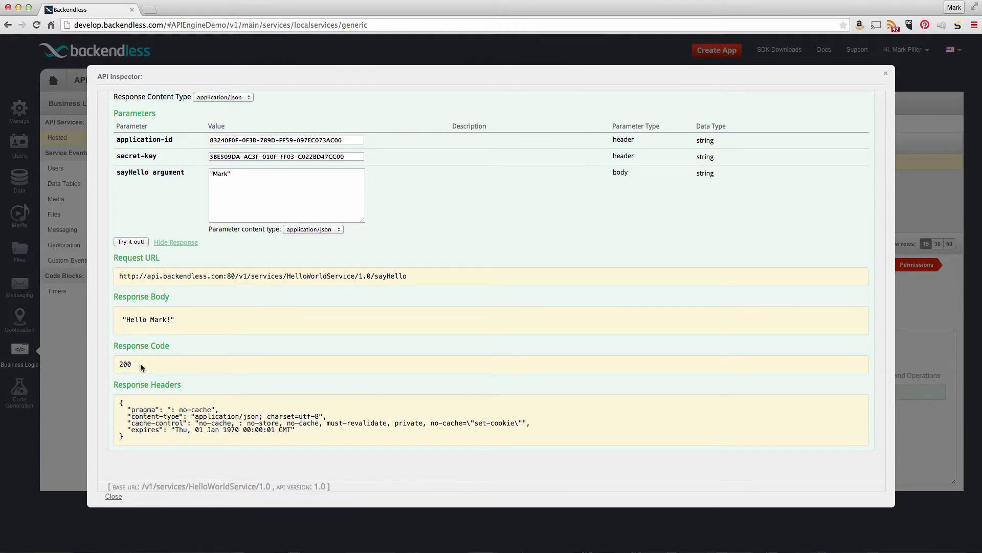
scroll(192, 367, up, 2)
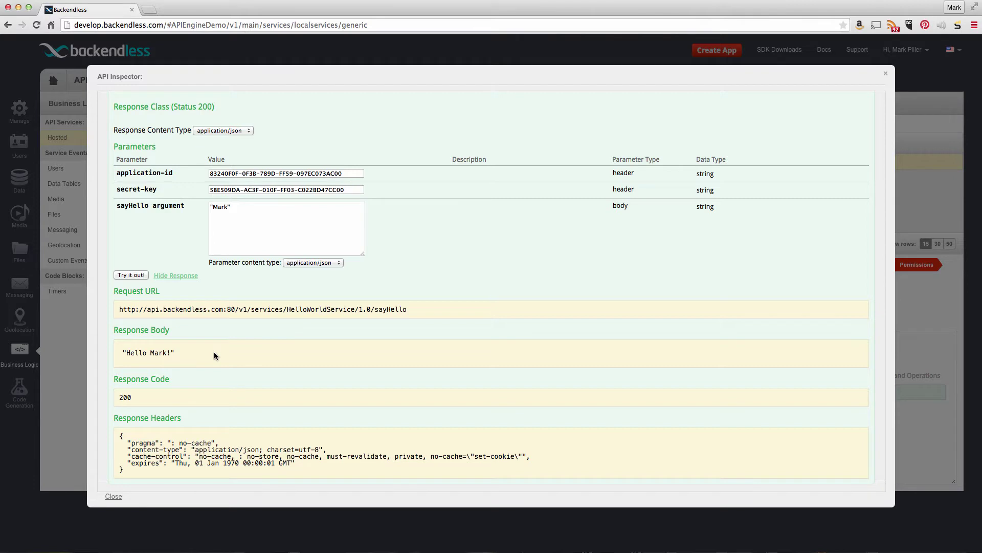
key(Escape)
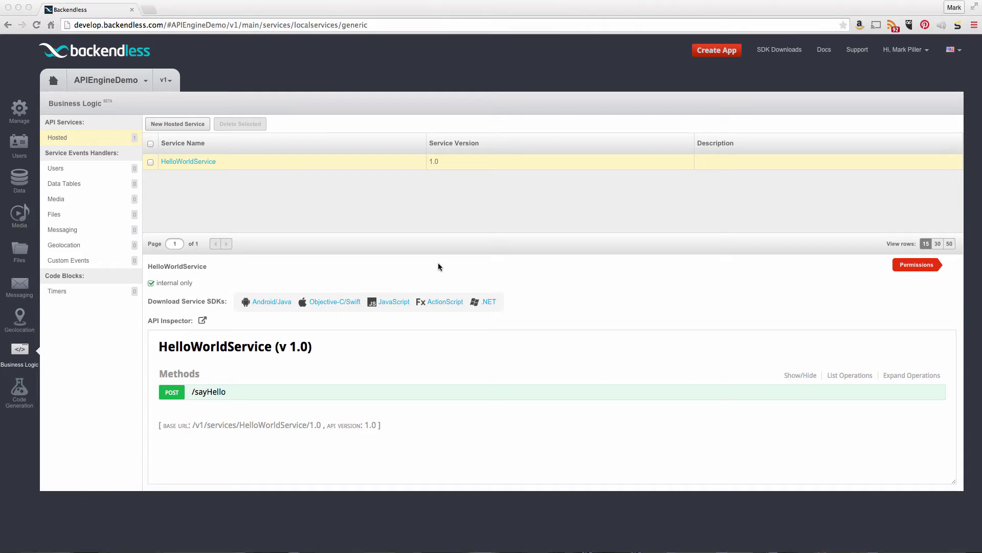
Step: Switch to IntelliJ IDEA and declare the method public Date getServerTime() below sayHello
key(super+Tab)
key(super+Tab)
click(456, 232)
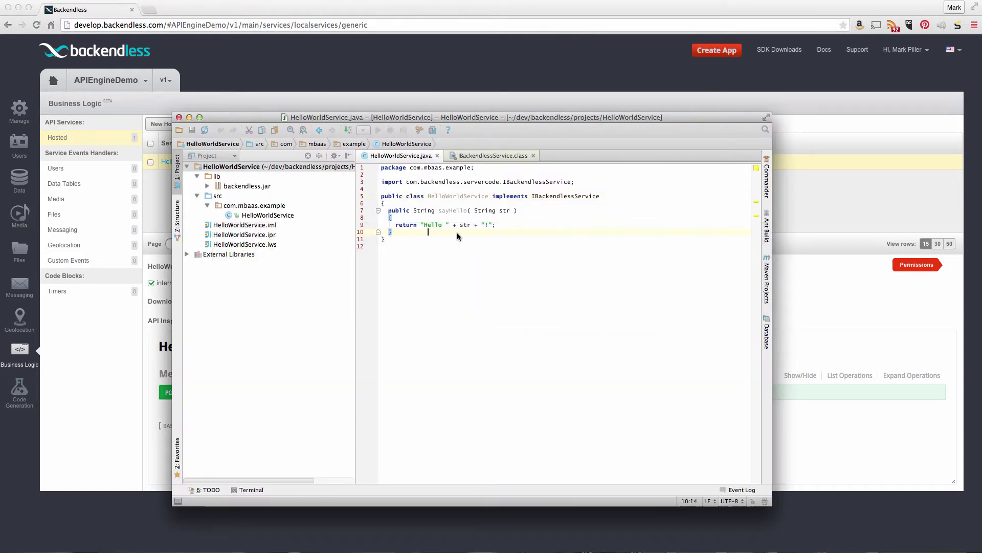
key(Return)
key(Return)
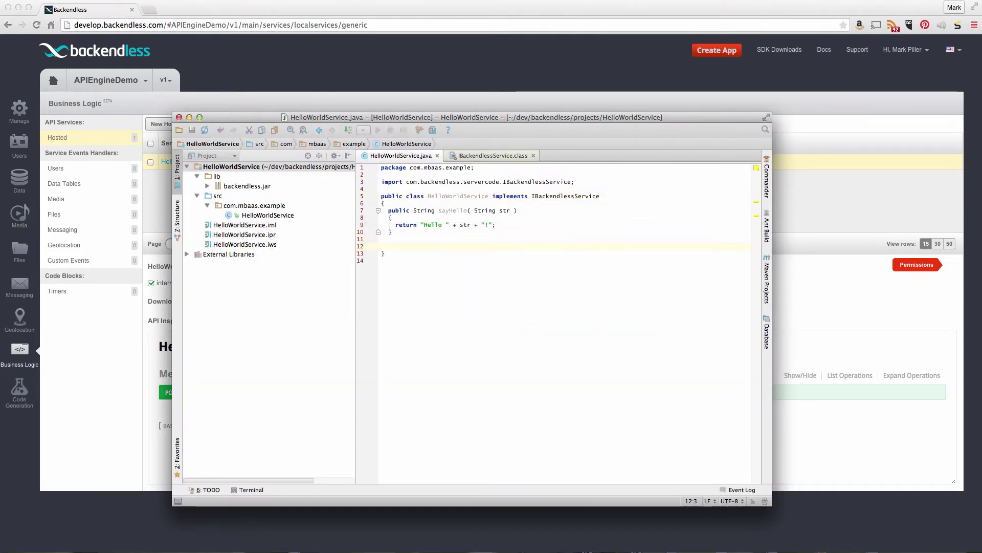
text(public Date getServerTime())
key(Return)
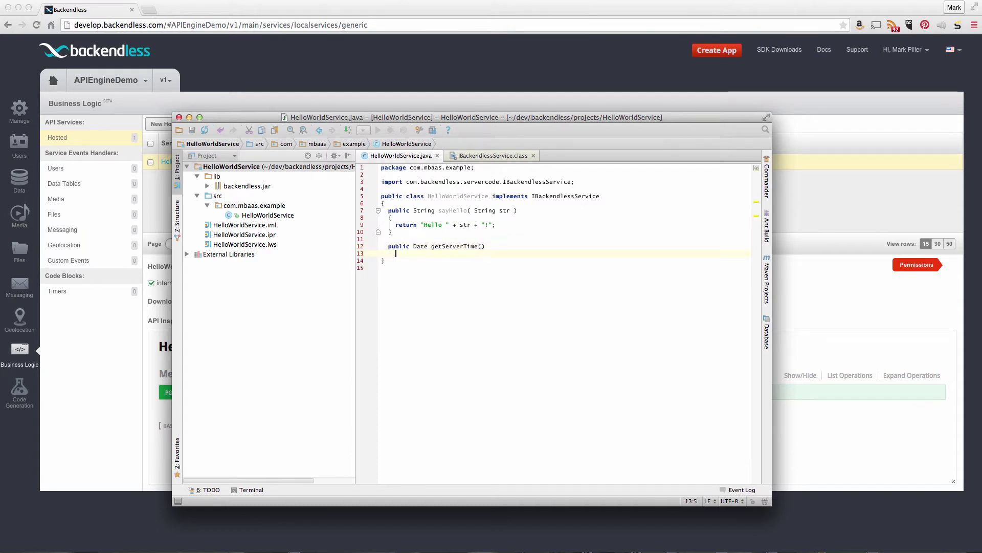
Step: Make getServerTime return new Date( System.currentTimeMillis() ) and import java.util.Date
text({)
key(Return)
text(return new Date( System.currentTimeMillis() );)
key(alt+Return)
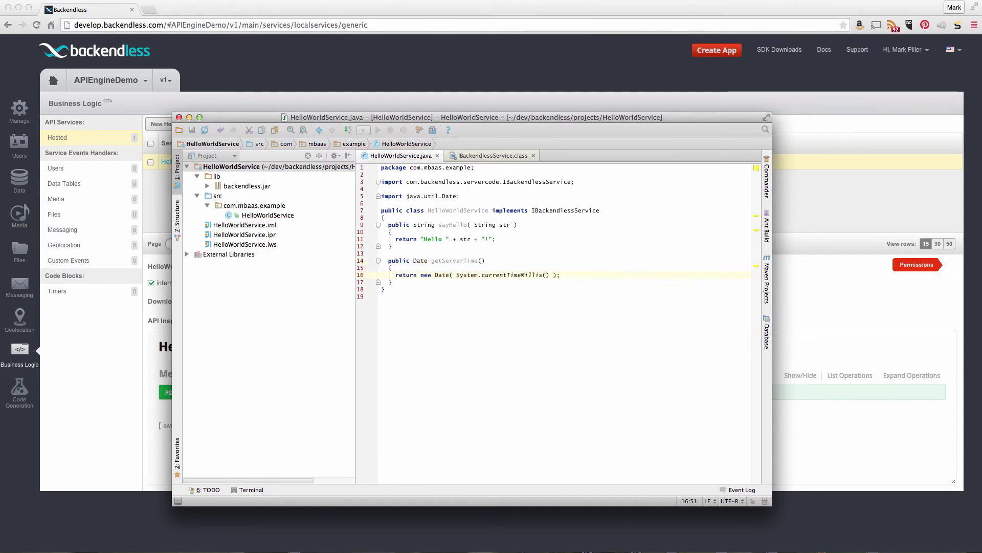
Step: Make the HelloWorldService module, and return to the browser
right_click(245, 168)
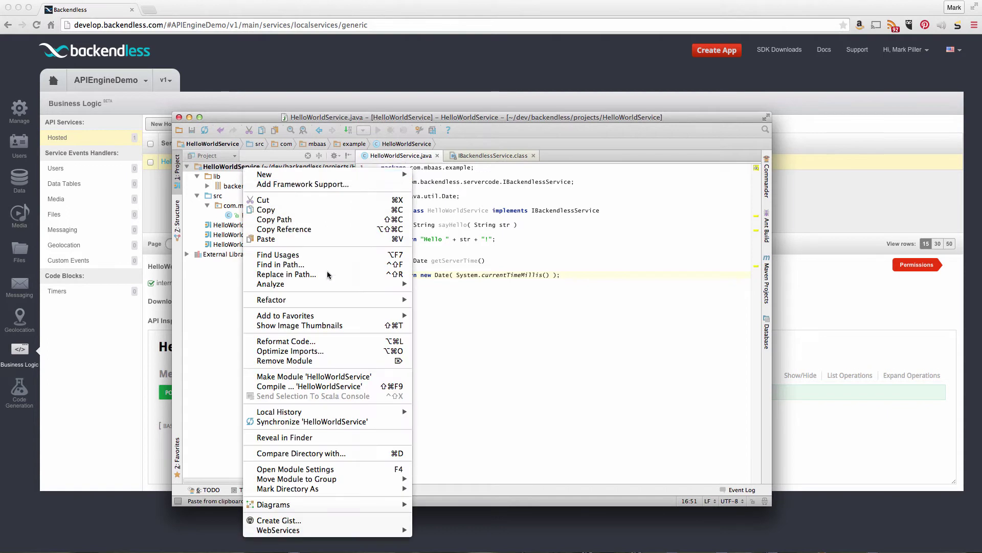
click(331, 376)
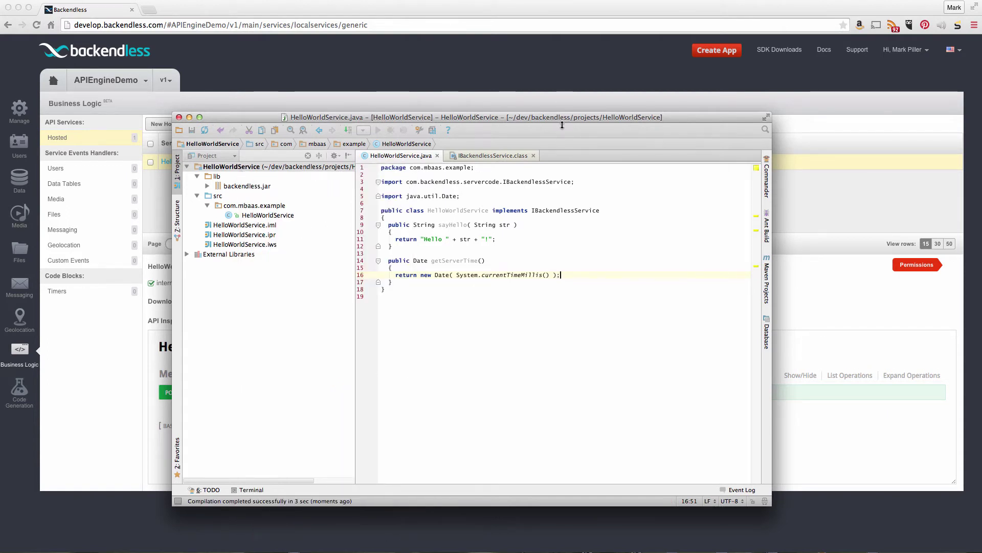
click(559, 91)
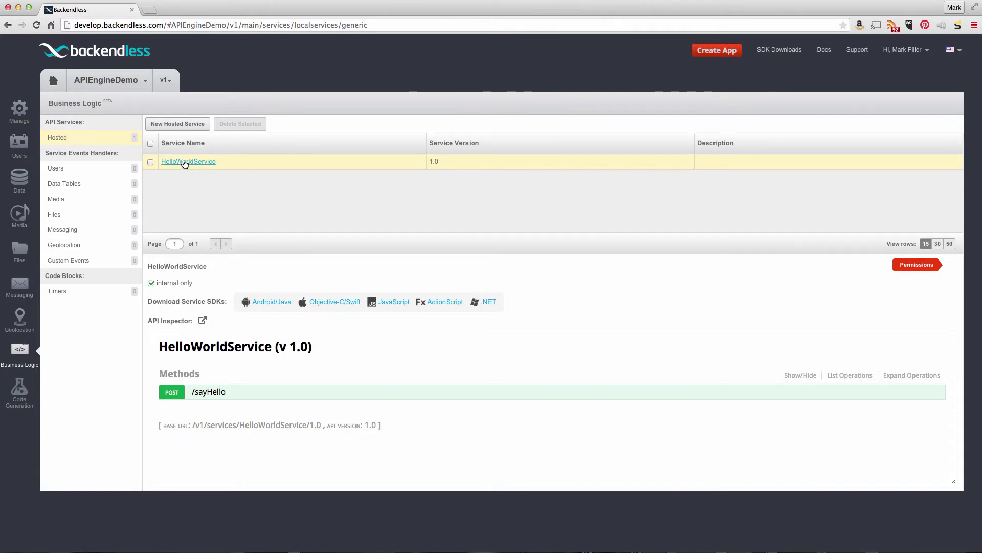
Step: Update HelloWorldService to version 1.1 with the rebuilt helloworldservice.jar from Finder
click(185, 163)
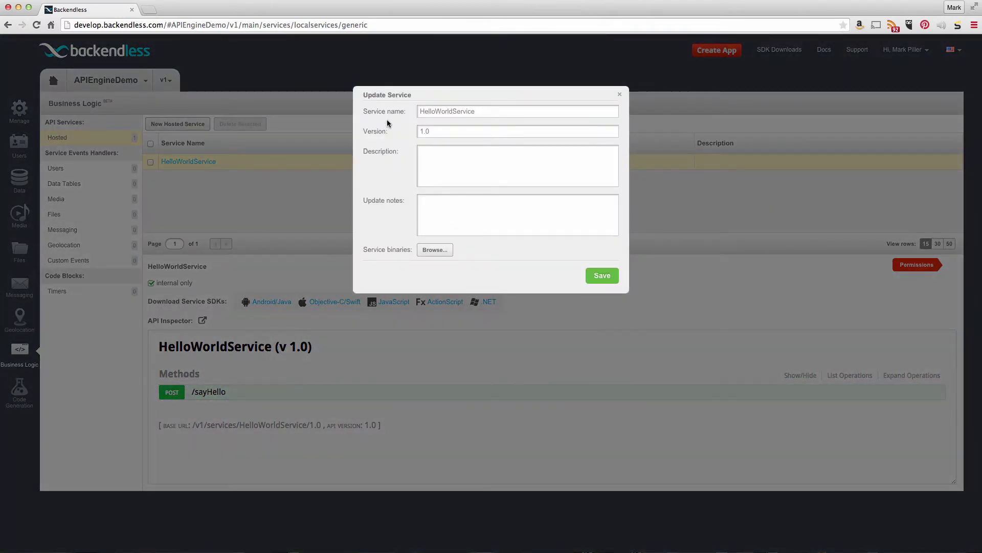
key(super+Tab)
key(super+Tab)
key(super+Tab)
key(super+Tab)
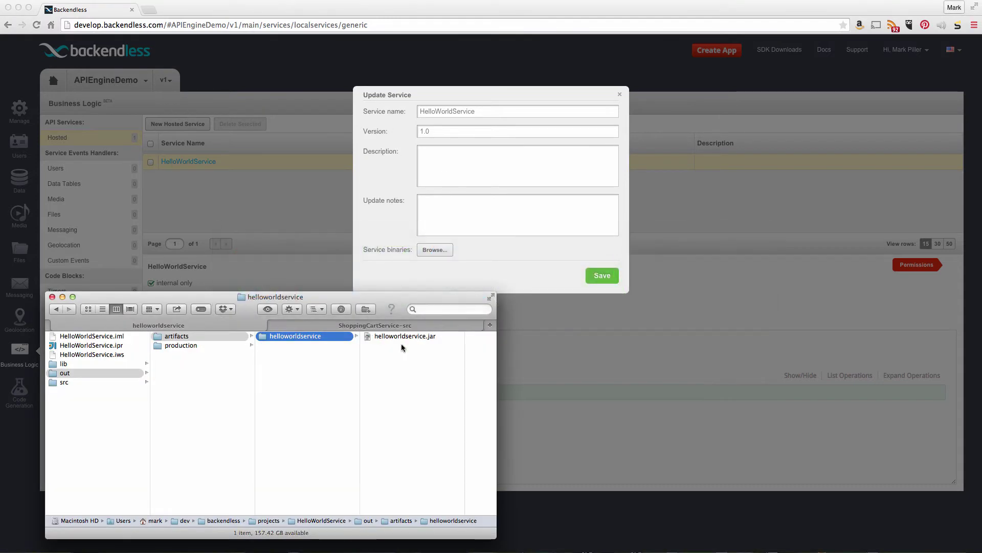
click(401, 343)
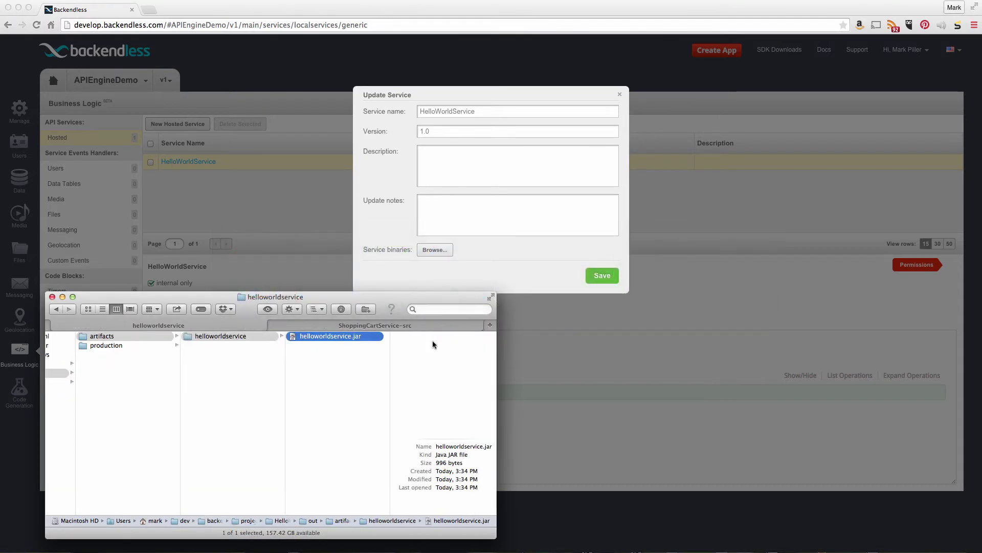
drag(332, 336, 440, 250)
click(487, 130)
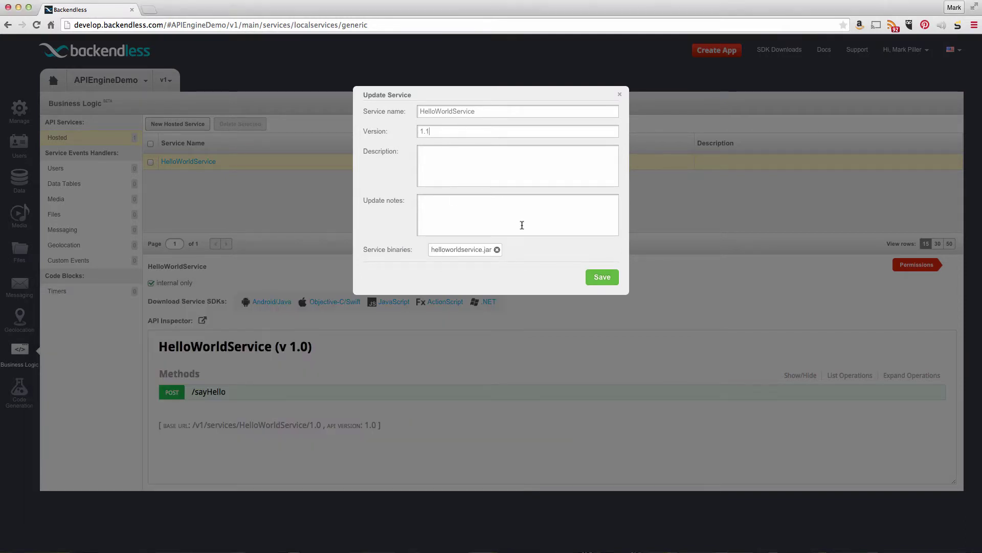
click(614, 277)
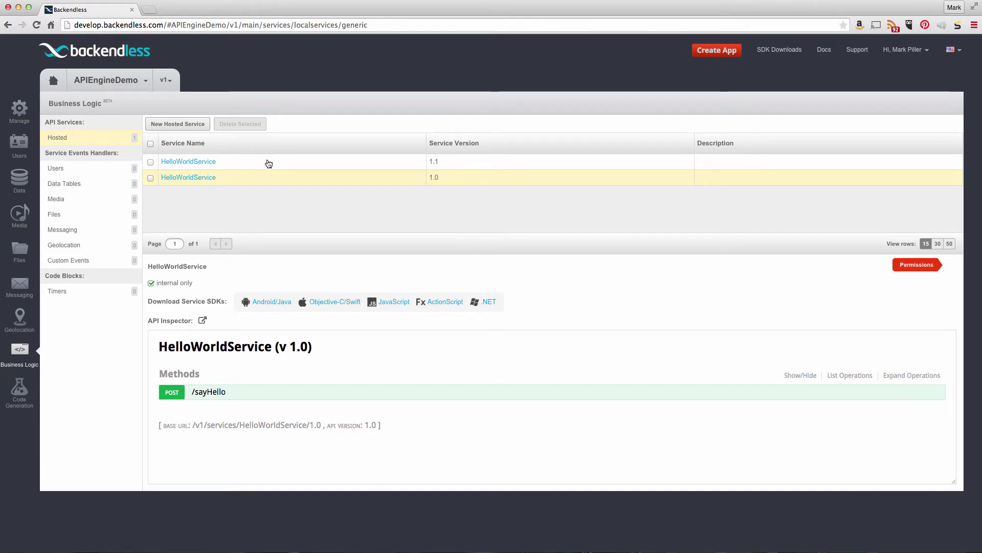
Step: Open the enlarged API Inspector for HelloWorldService version 1.1 and compare its methods with the getServerTime code in IntelliJ IDEA
click(320, 166)
click(202, 321)
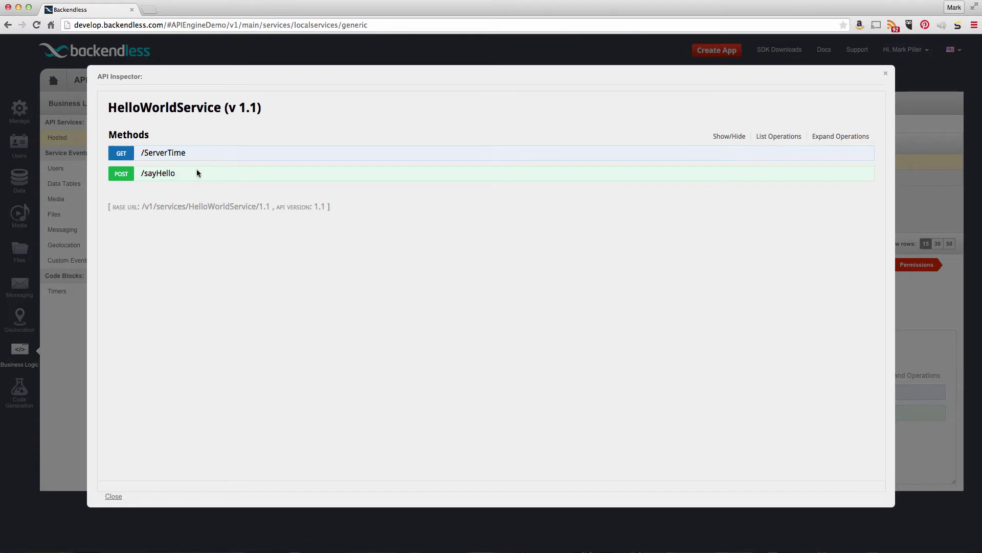
key(super+Tab)
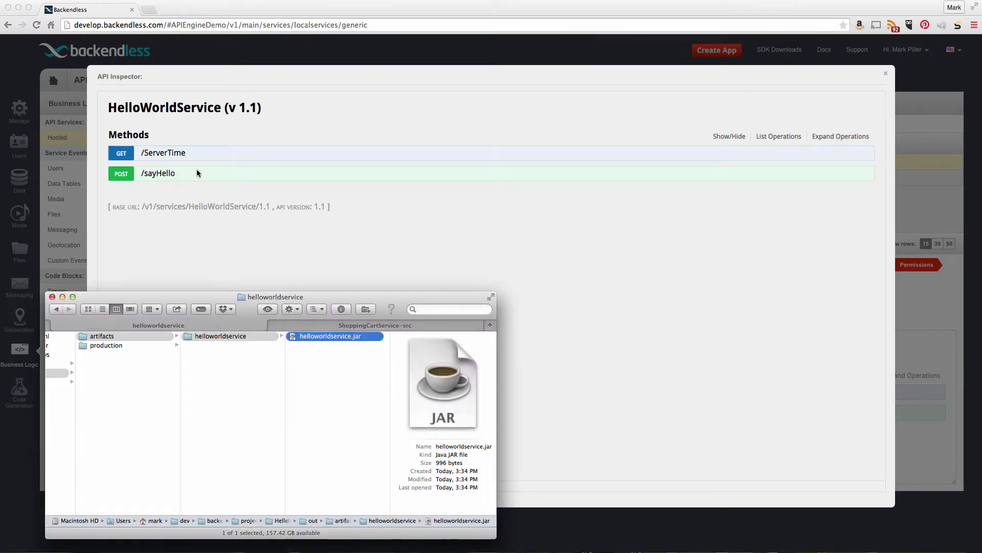
key(super+Tab)
key(Tab)
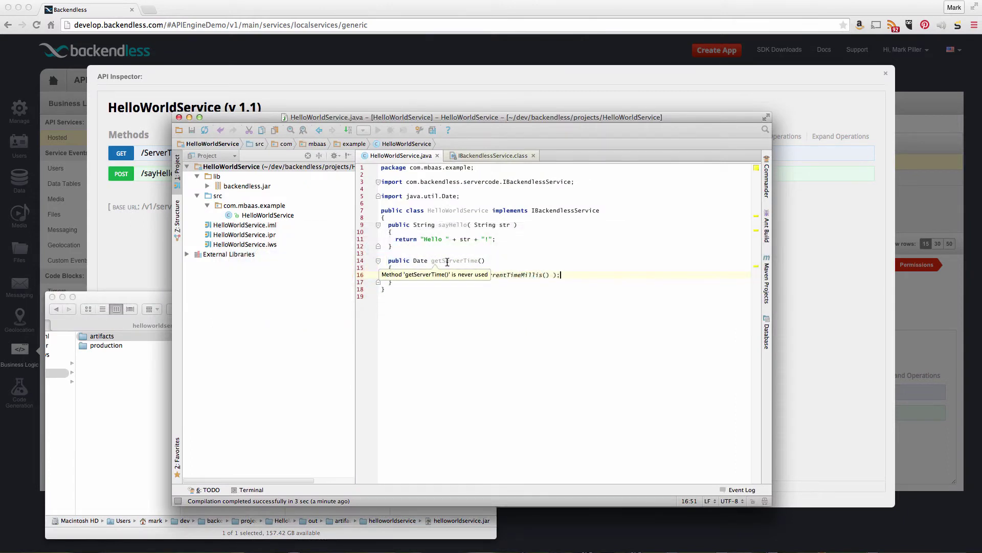
click(379, 88)
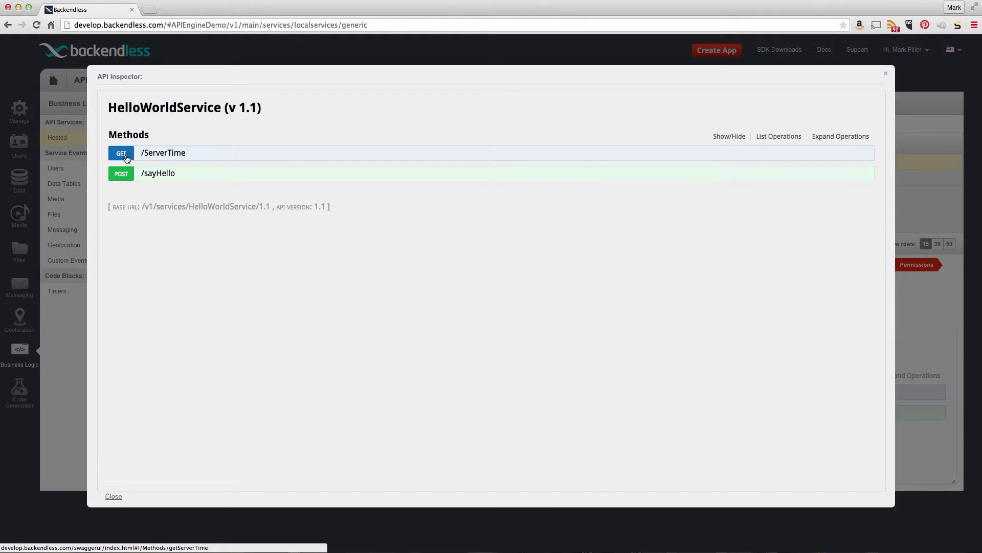
Step: Invoke the ServerTime method of HelloWorldService version 1.1, examine its response body, and close the enlarged API Inspector
click(165, 154)
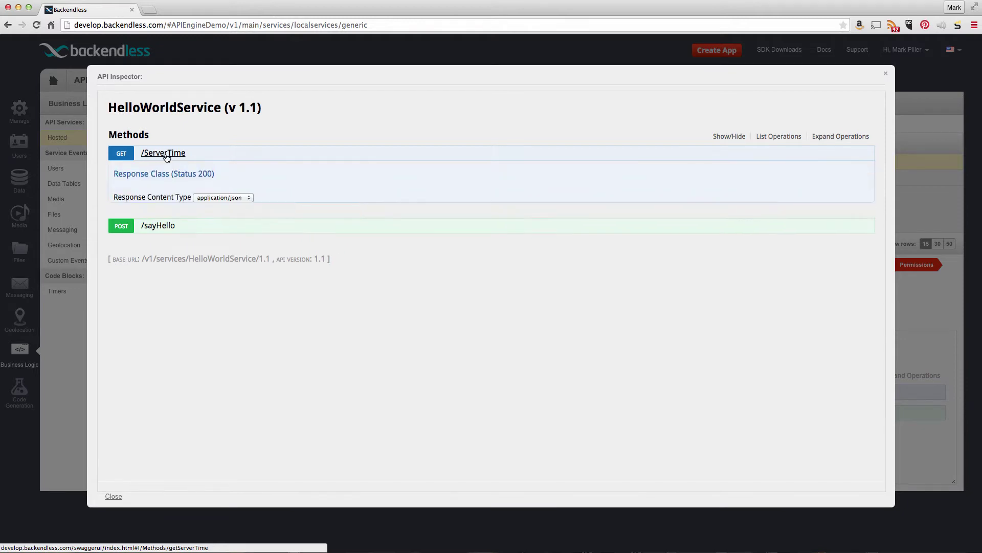
click(136, 275)
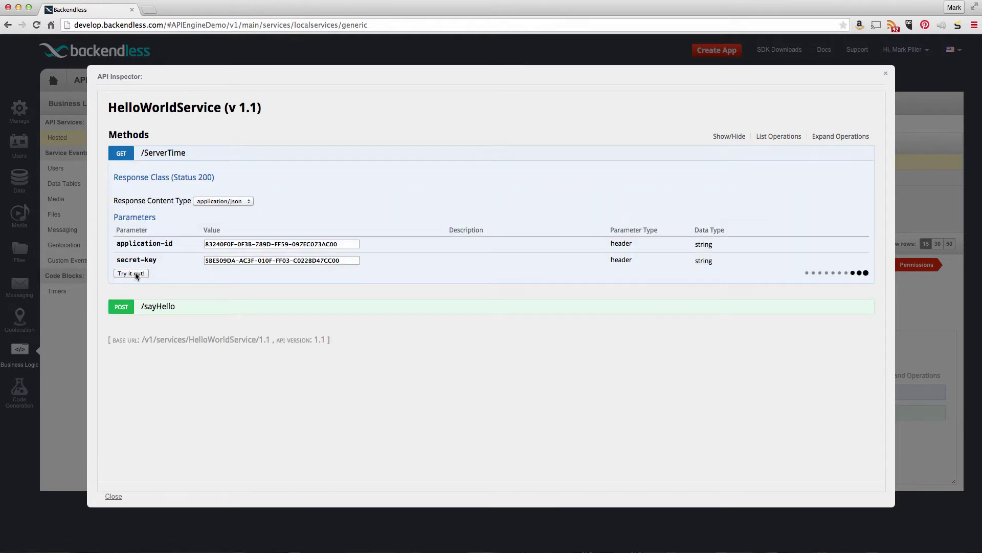
drag(180, 351, 128, 352)
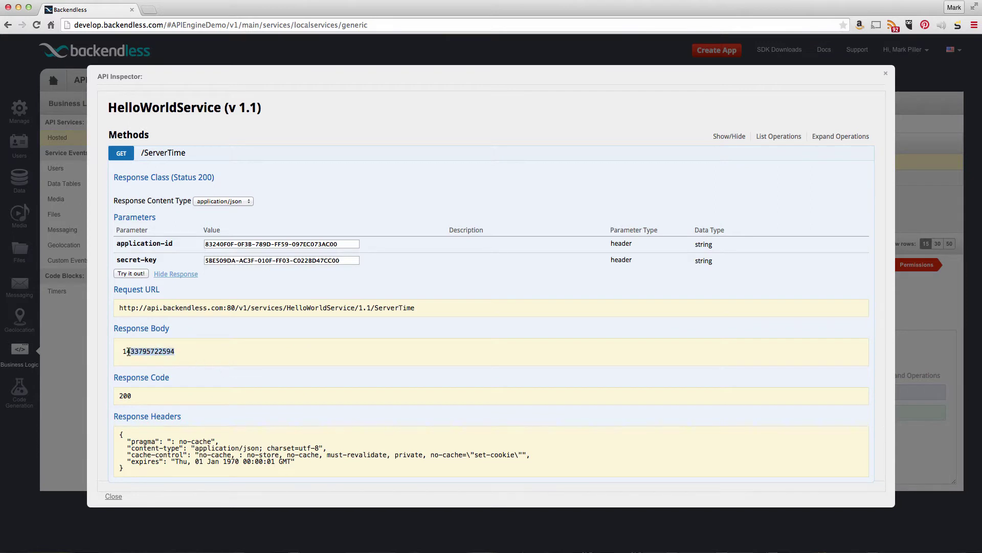
click(179, 353)
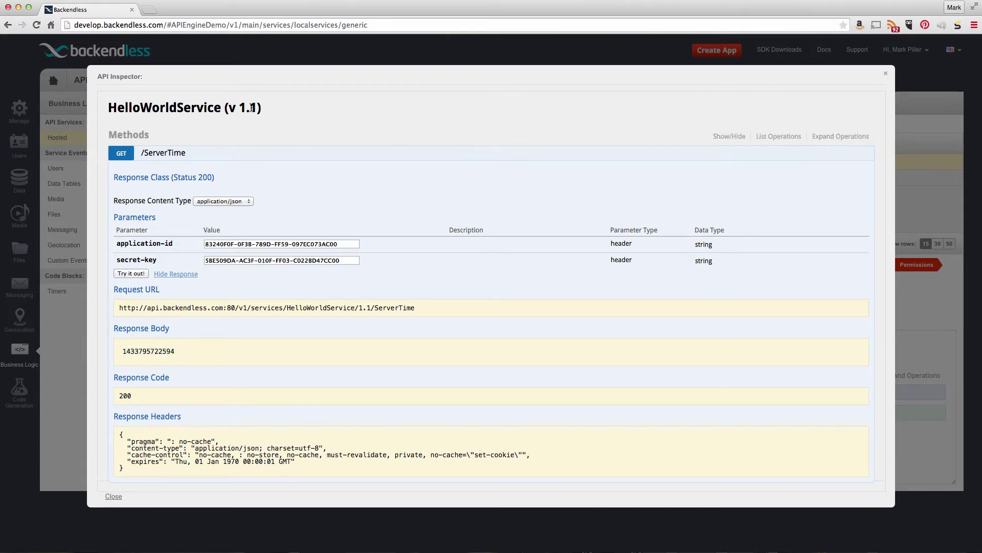
click(886, 73)
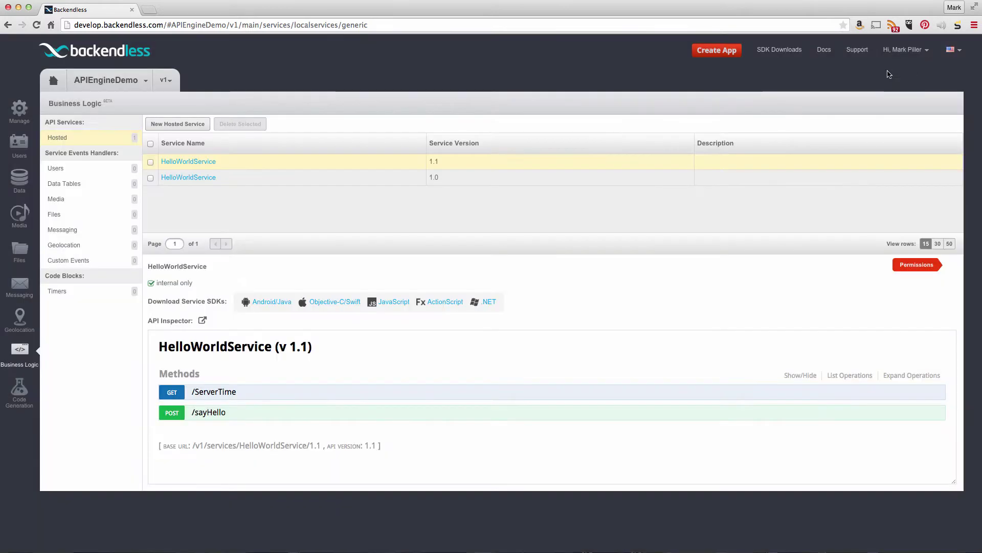
Step: Invoke sayHello in HelloWorldService version 1.0 with a quoted first name as argument, and check the version in the request URL
click(247, 181)
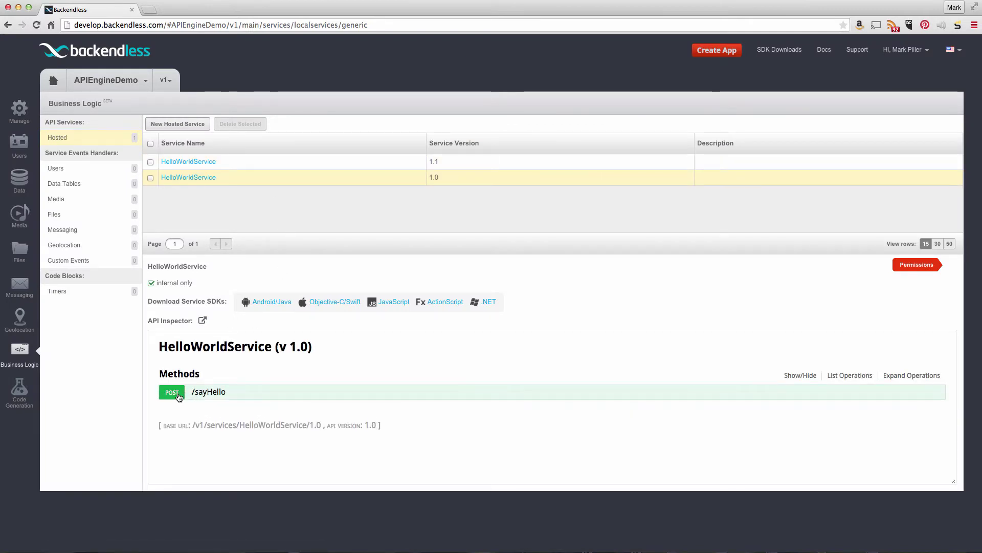
click(178, 397)
scroll(305, 365, down, 4)
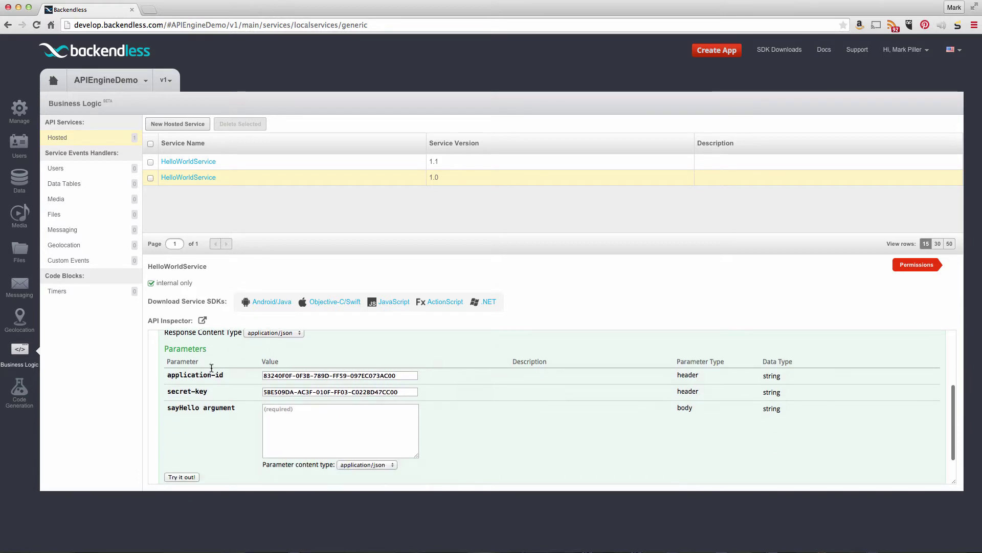
click(301, 400)
text("Bob)
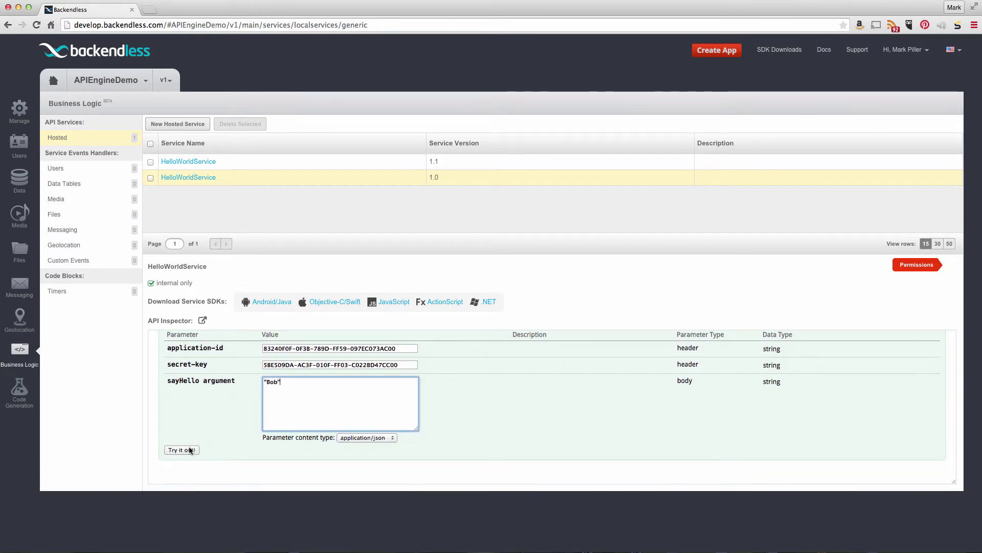
click(189, 450)
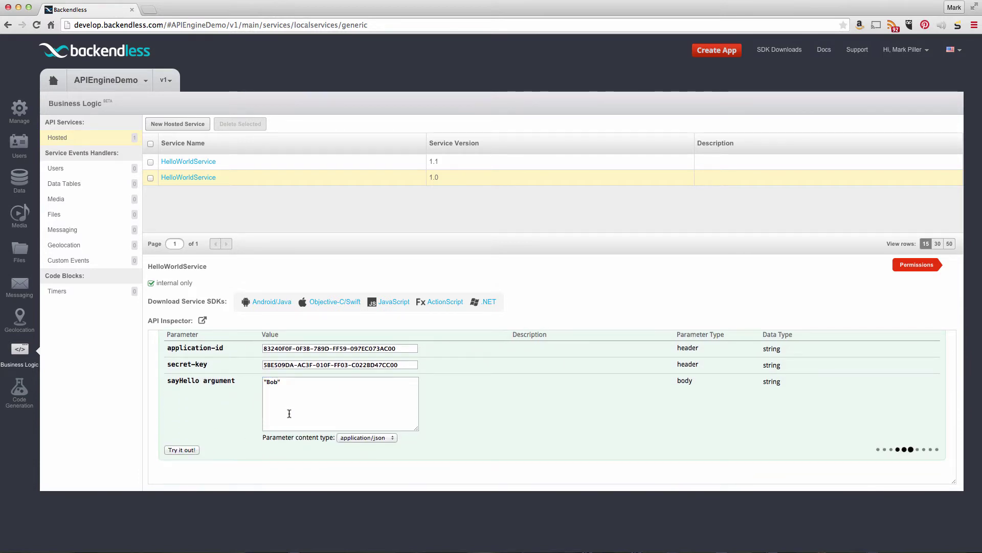
scroll(271, 407, down, 5)
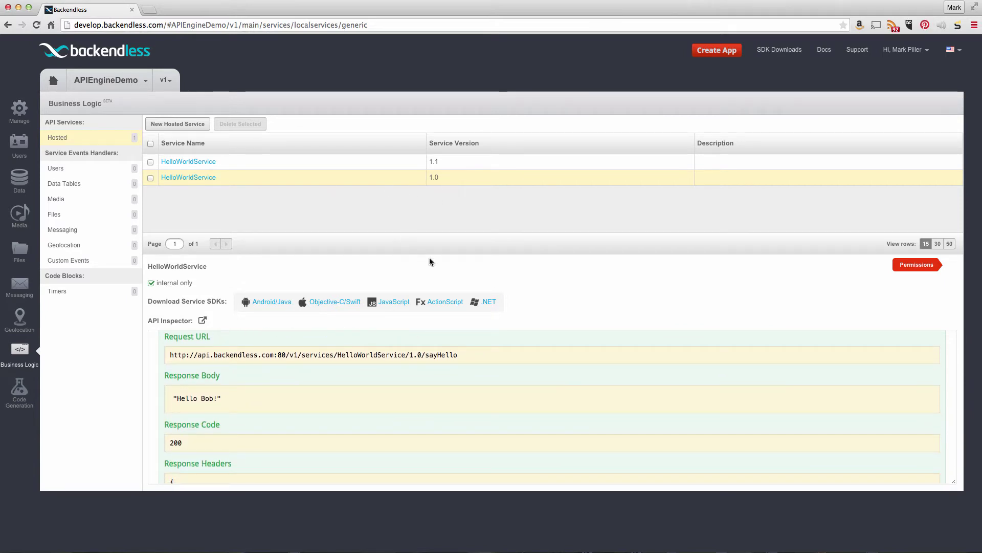
drag(474, 355, 169, 355)
click(417, 353)
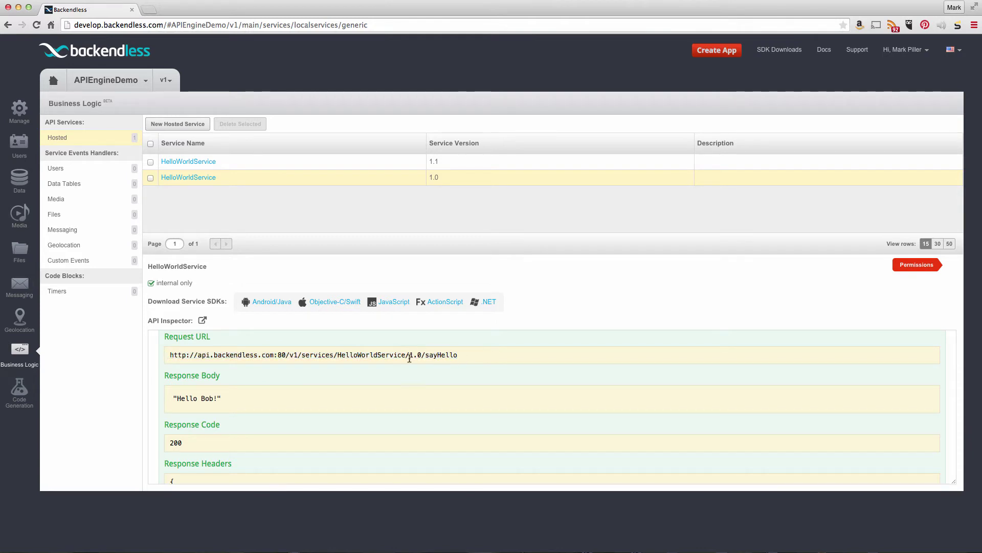
drag(409, 356, 423, 354)
Step: Switch to the ShoppingCartService project in IntelliJ IDEA, and reposition and enlarge its window
click(894, 114)
key(super+Tab)
key(super+Tab)
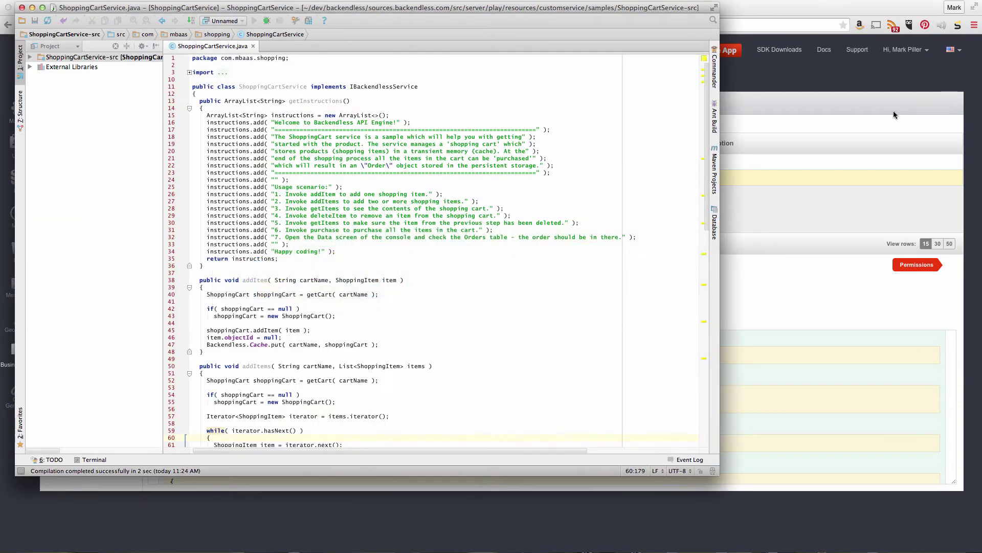
drag(600, 9, 653, 24)
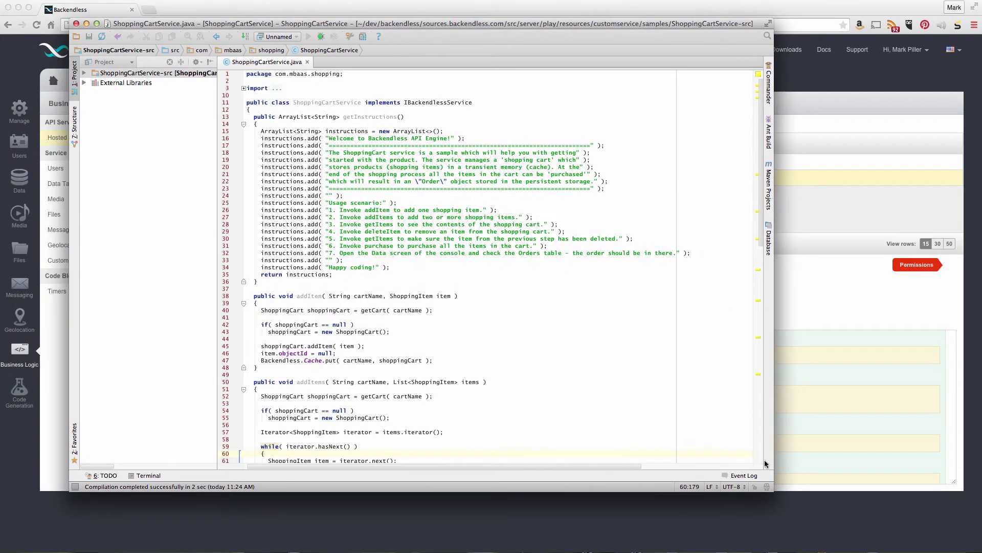
drag(769, 486, 815, 510)
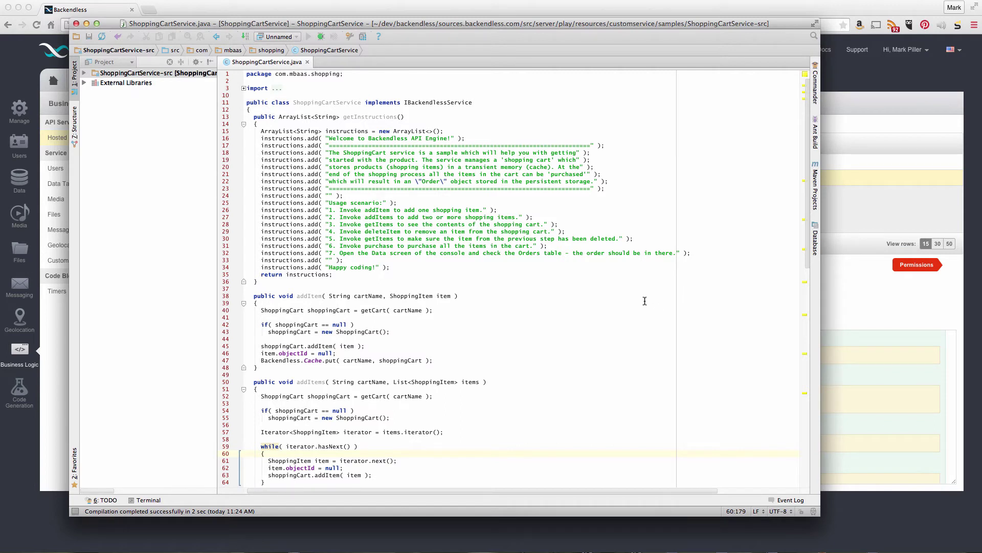
Step: Examine the ShoppingCartService methods in ShoppingCartService.java, especially addItem and its cartName and item parameters
key(super+alt+Left)
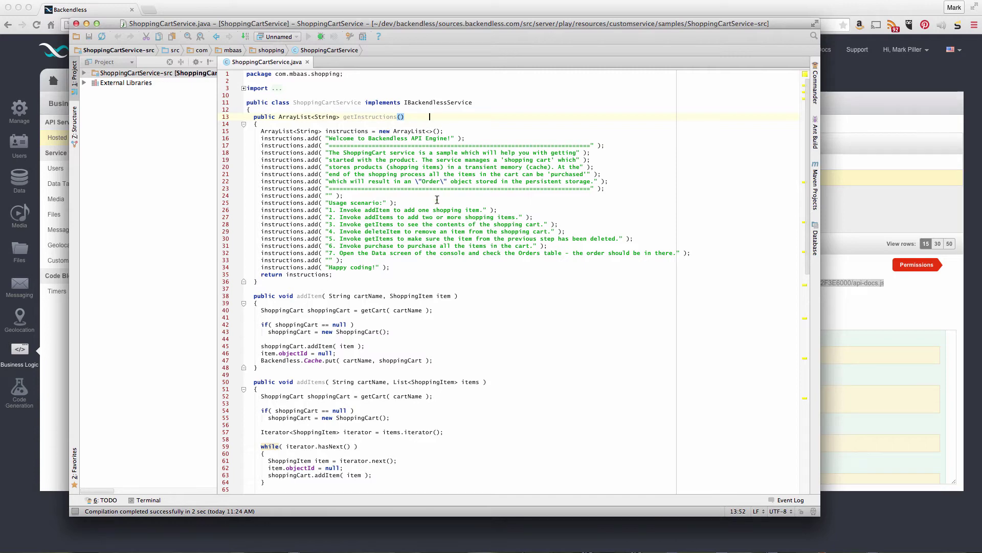
scroll(438, 197, down, 10)
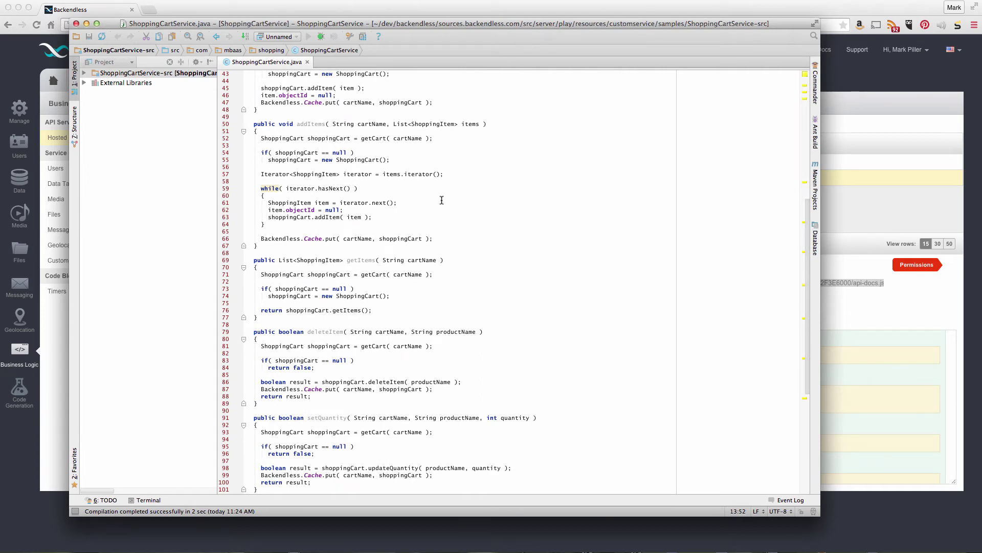
scroll(442, 200, up, 8)
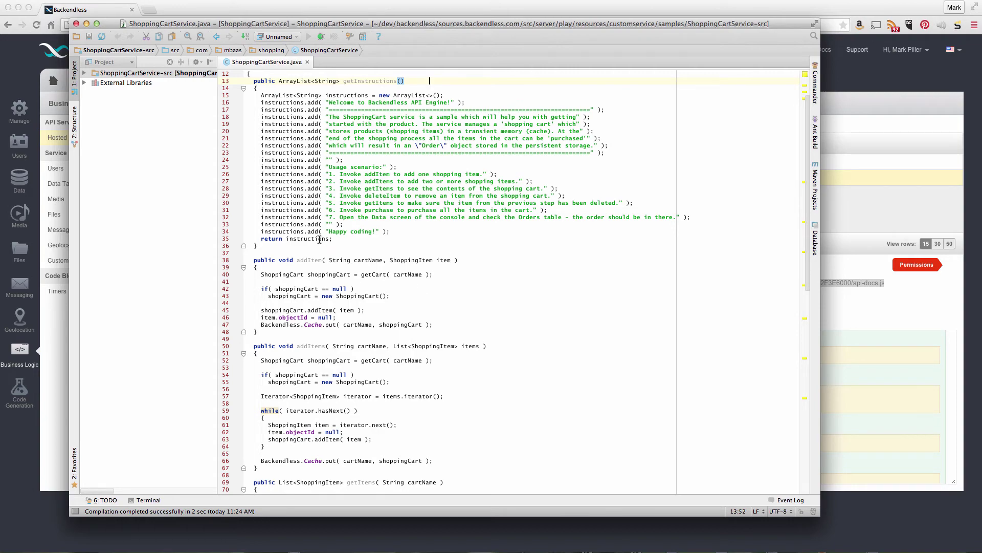
scroll(319, 240, down, 1)
drag(258, 310, 230, 241)
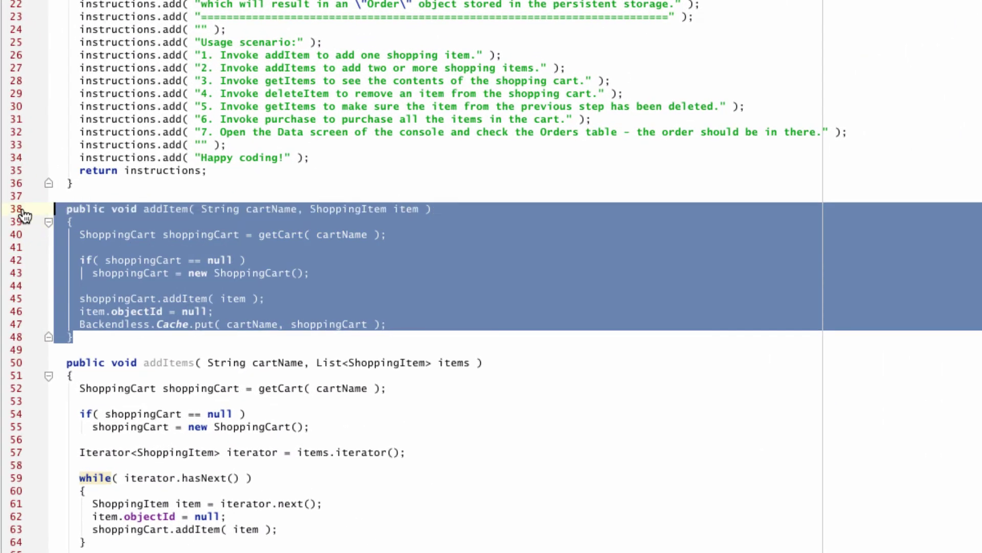
click(593, 236)
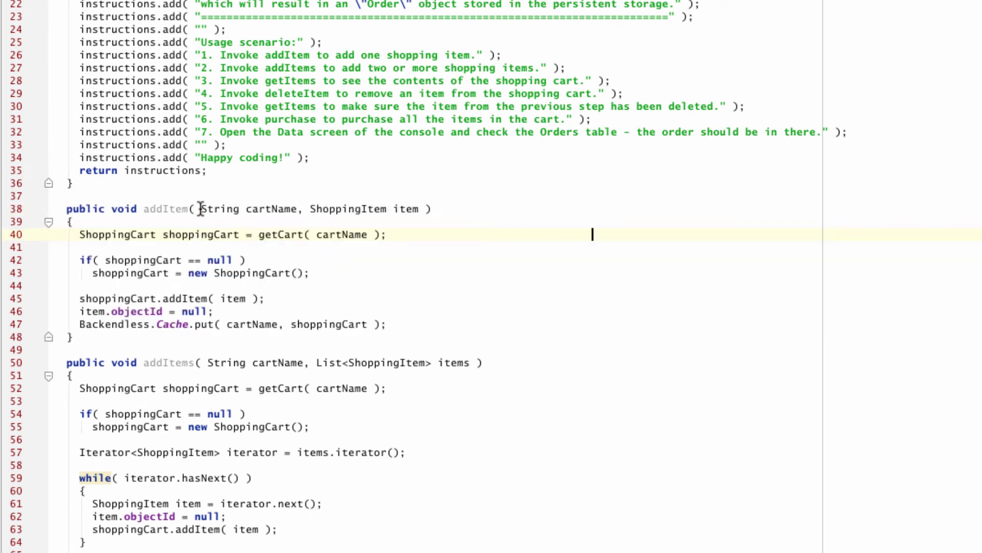
drag(202, 210, 296, 209)
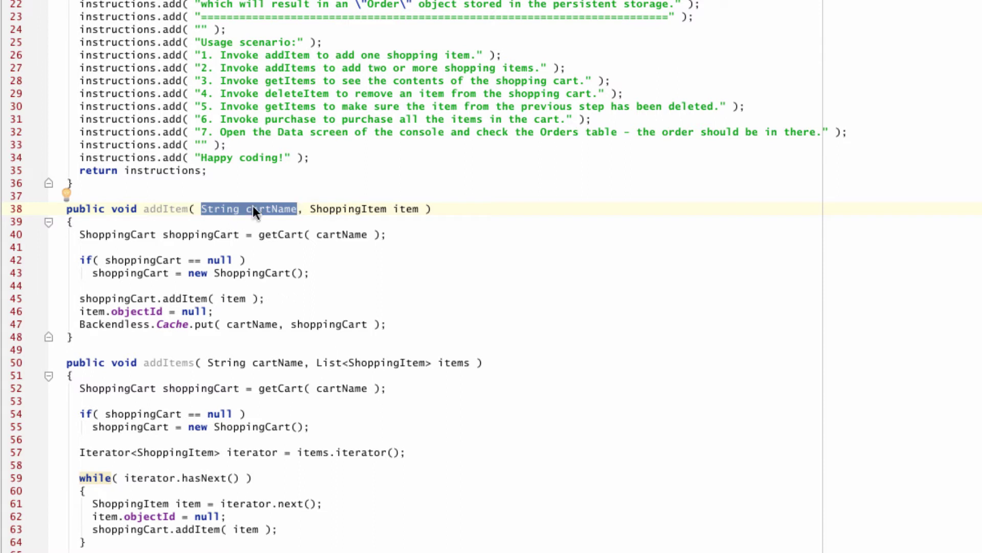
click(534, 224)
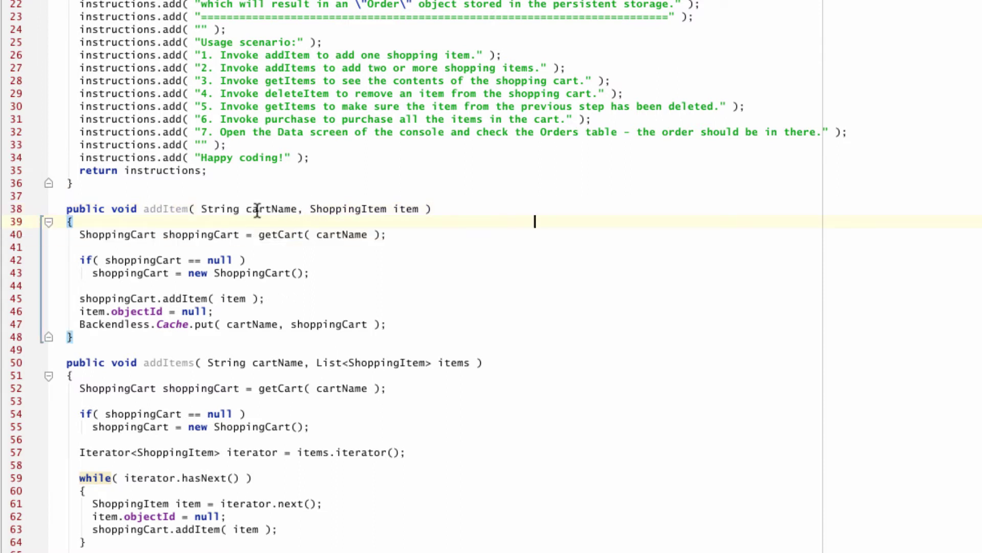
drag(310, 209, 419, 209)
click(468, 219)
Step: Follow the getCart call in addItem to its definition, inspect the Backendless.Cache.get return statement, and go back to the calling code
super+click(279, 236)
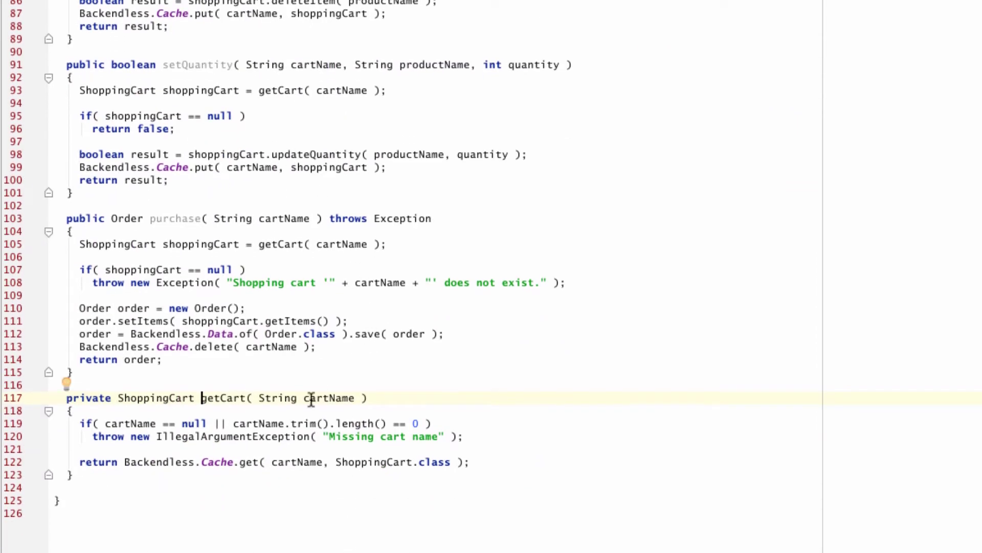
drag(81, 462, 485, 462)
key(Left)
key(super+bracketleft)
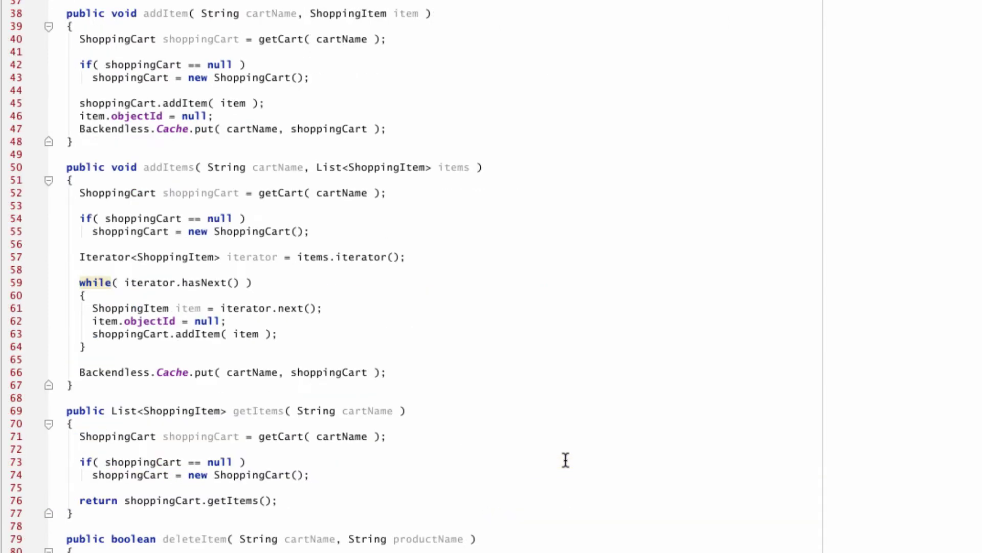
Step: Review the remaining shopping cart methods, and examine how purchase retrieves the cart, saves the Order and deletes the cached cart
scroll(566, 460, up, 6)
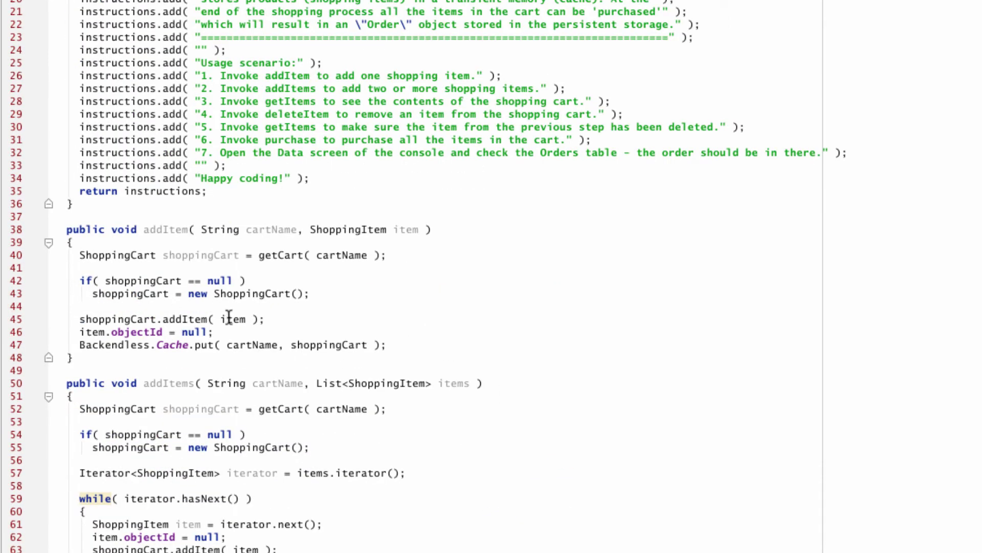
scroll(343, 292, down, 9)
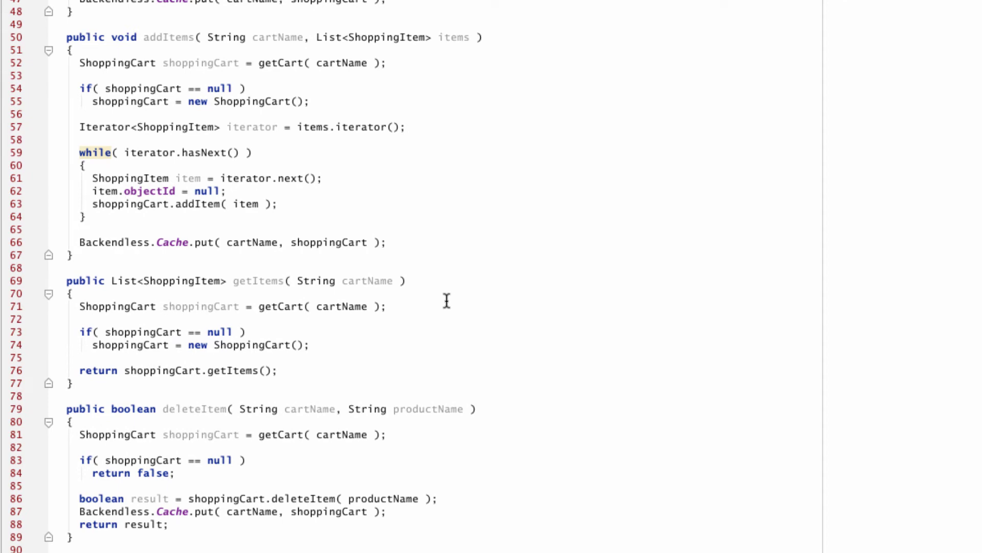
scroll(448, 300, down, 11)
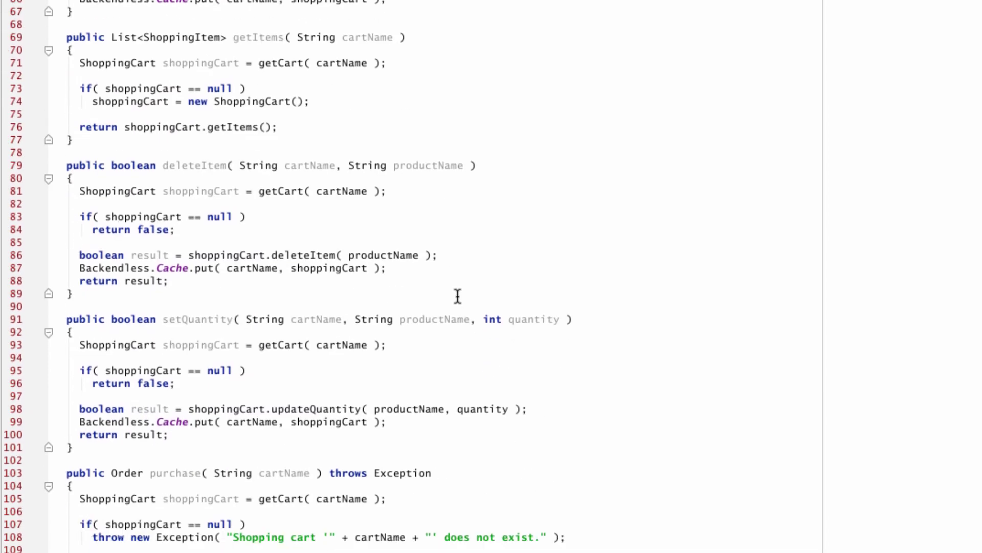
drag(80, 319, 240, 319)
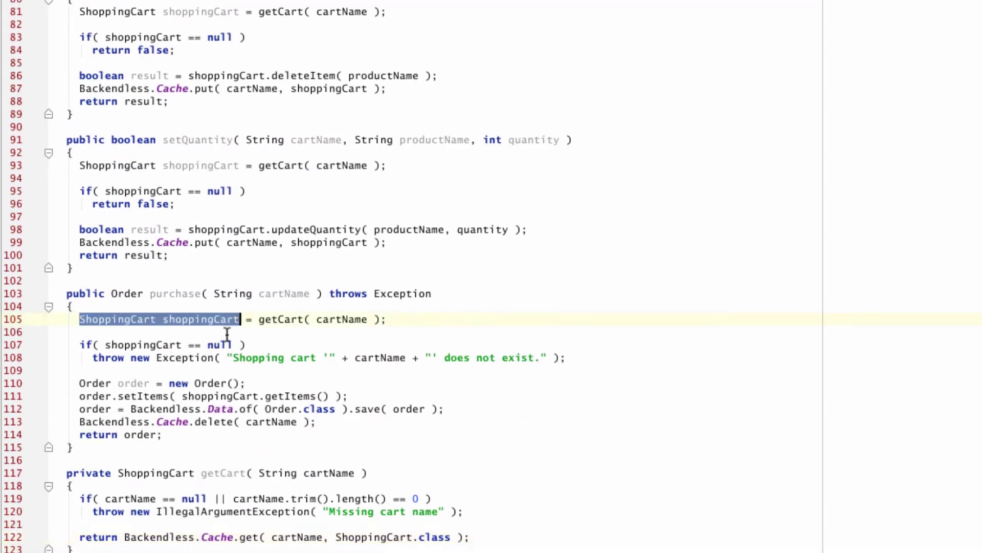
drag(74, 383, 333, 430)
click(335, 432)
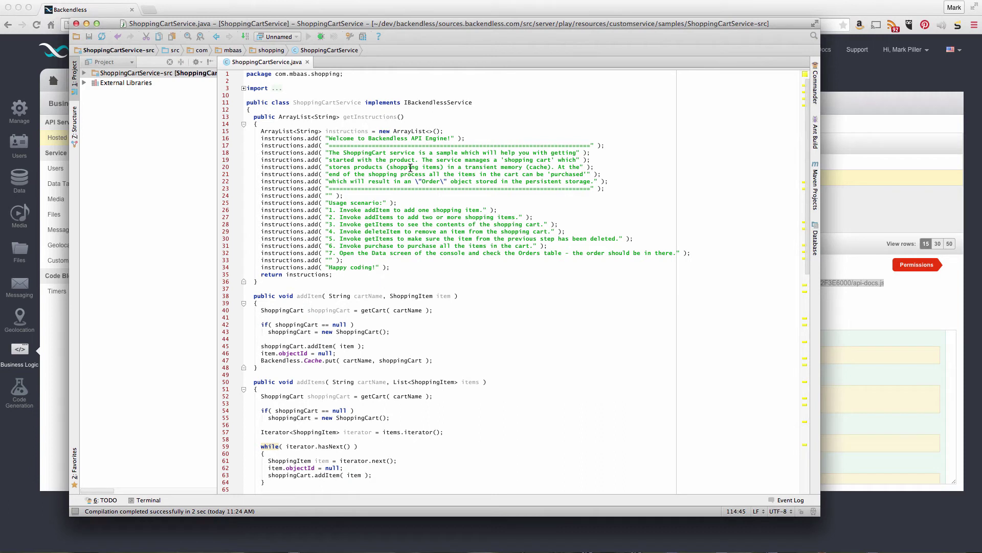
Step: Return to Backendless in the browser and begin a new hosted service with the sample shopping cart option off
key(super+Tab)
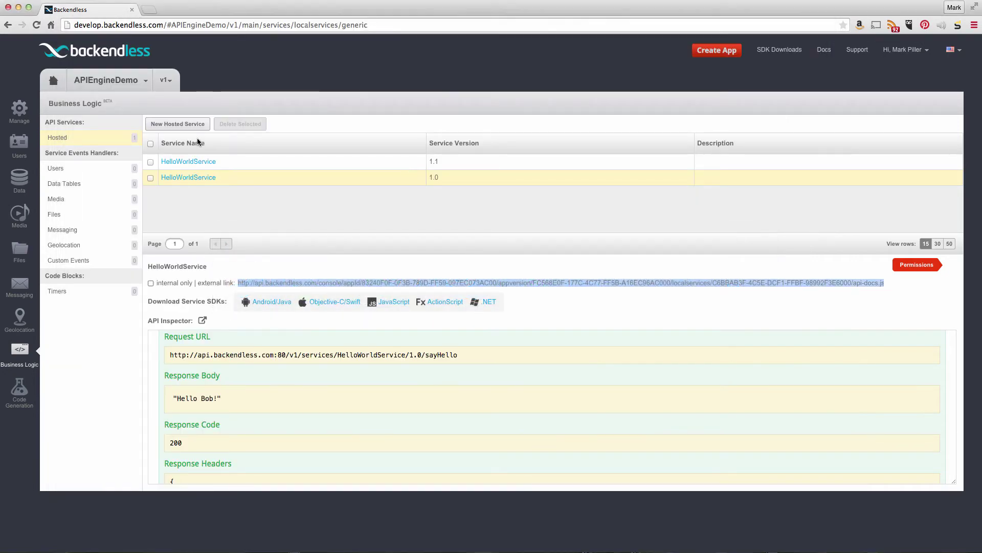
click(171, 126)
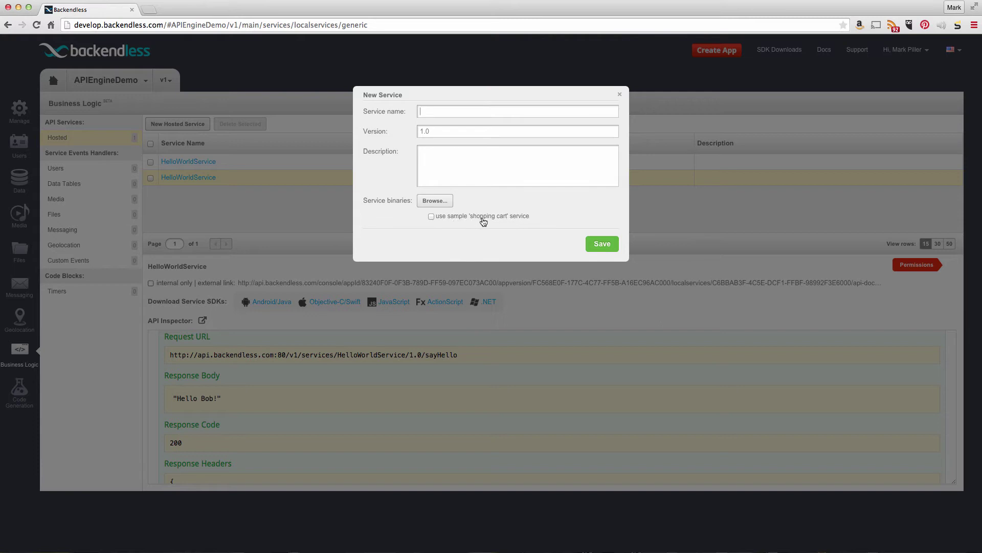
click(432, 218)
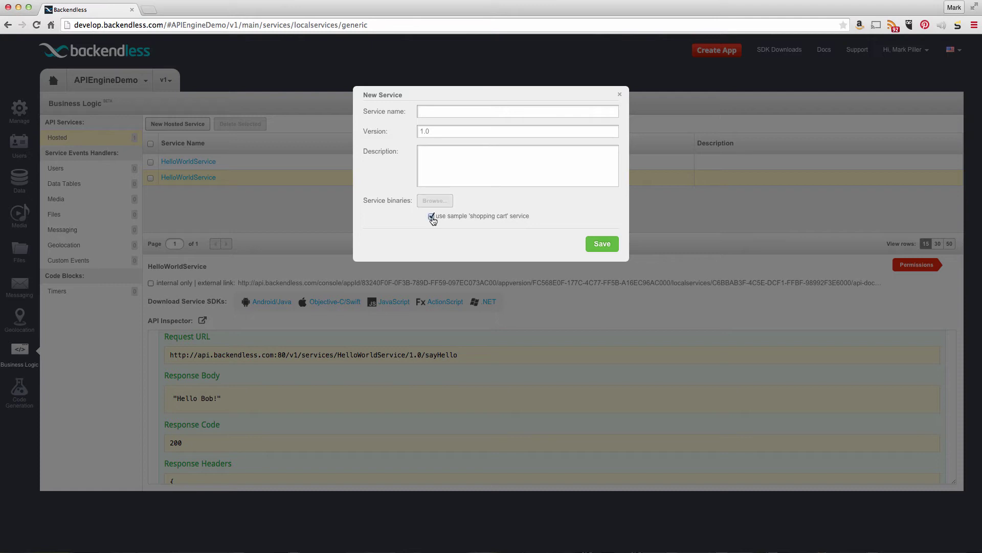
click(481, 217)
Step: Attach ShoppingCartService.jar from the ShoppingCartService_jar folder in Finder as the new service's binaries
key(super+Tab)
key(super+Tab)
key(super+Tab)
key(super+Tab)
key(super+Tab)
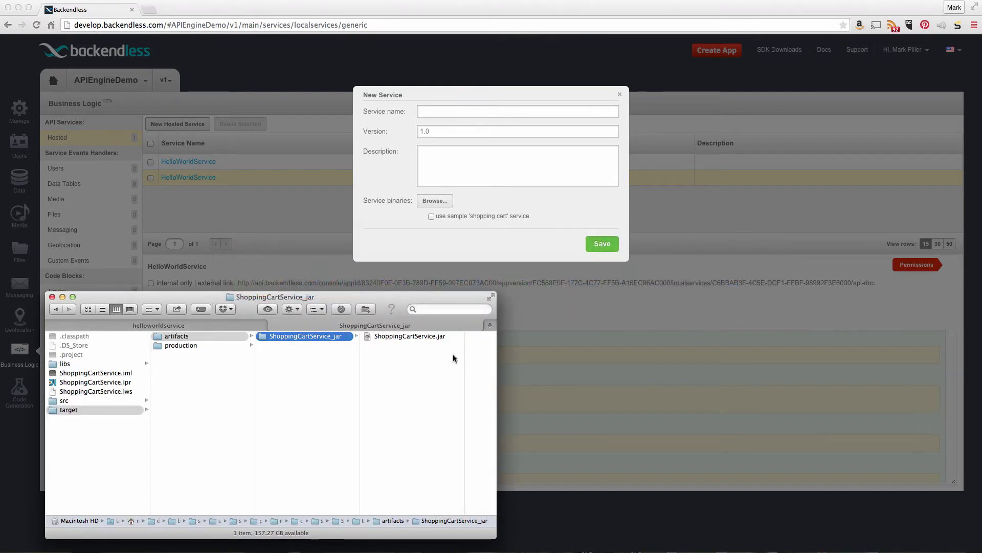
click(410, 336)
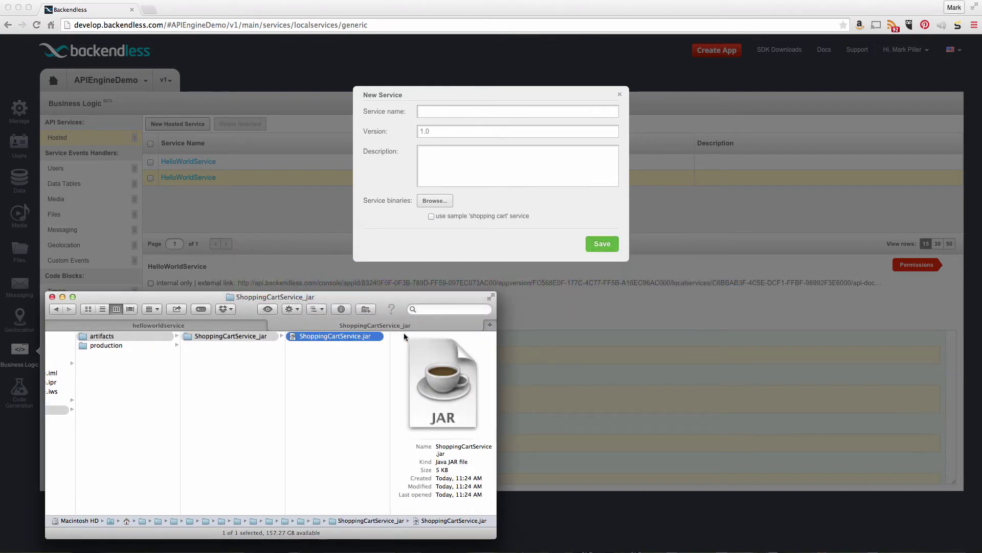
drag(358, 341, 448, 203)
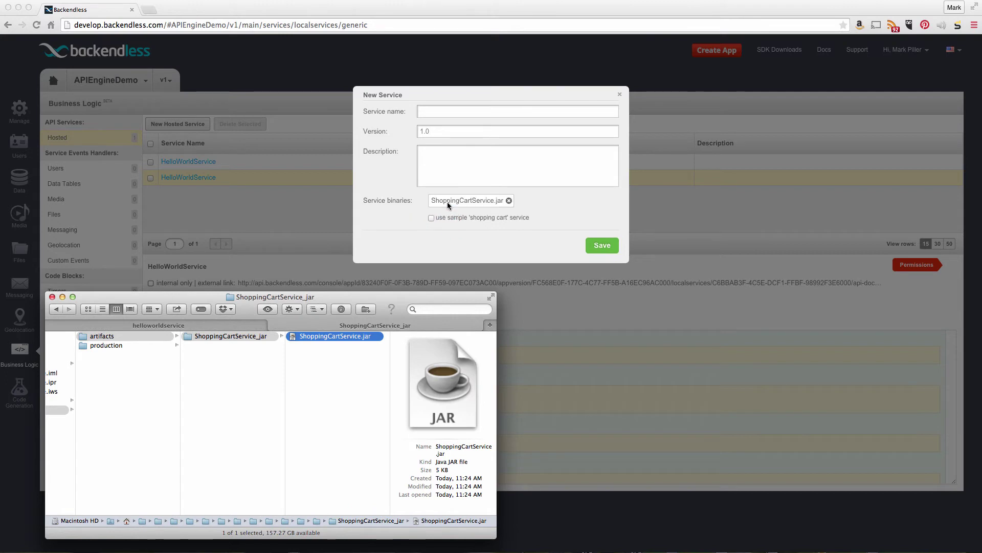
Step: Name the new service ShoppingCartService and save it
click(452, 113)
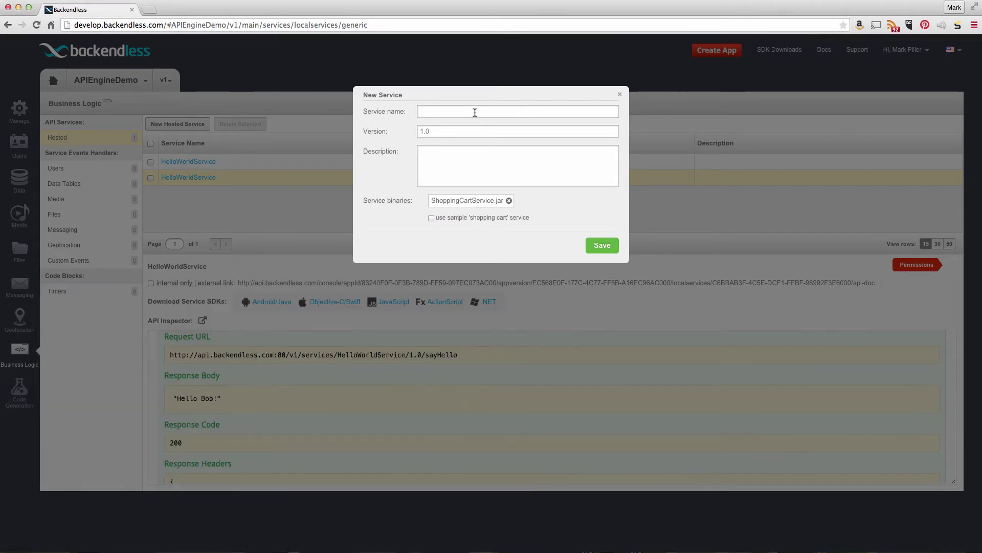
text(ShoppingCartService)
click(602, 246)
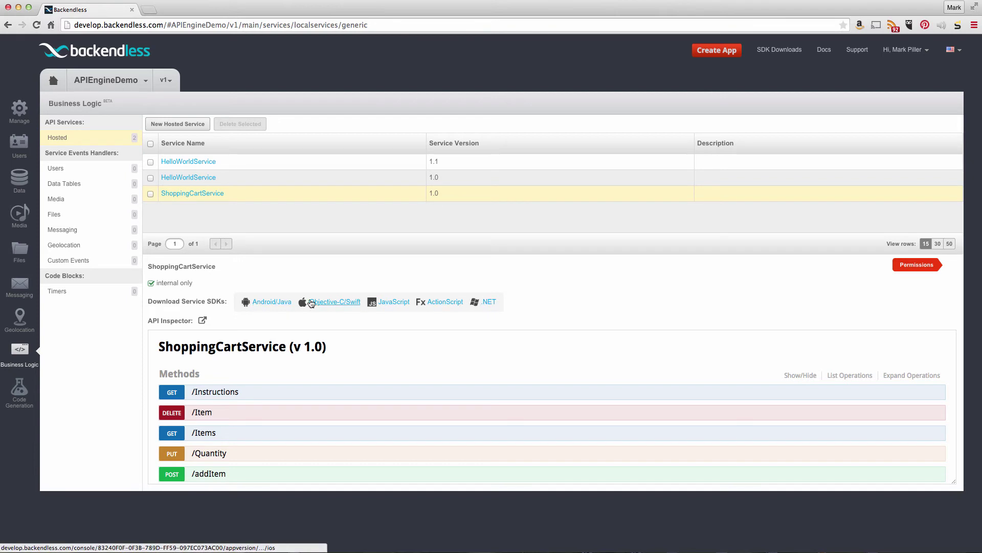
Step: Enlarge the API Inspector for ShoppingCartService and invoke its /Instructions method
click(202, 321)
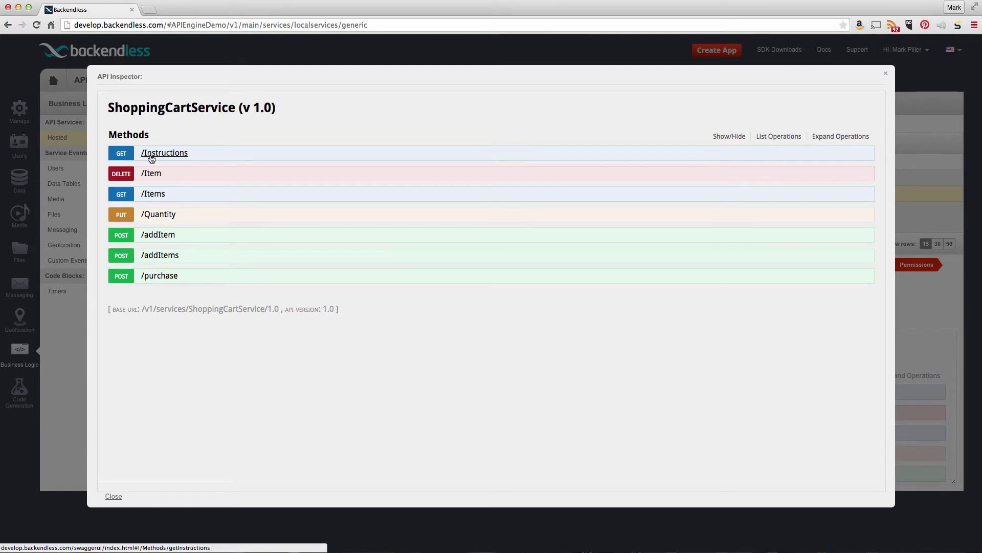
click(166, 153)
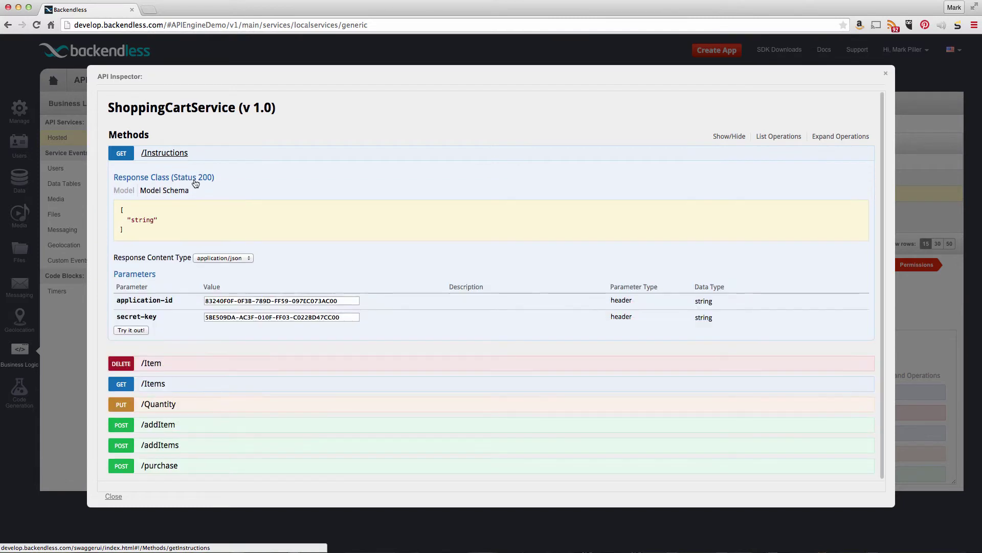
click(131, 330)
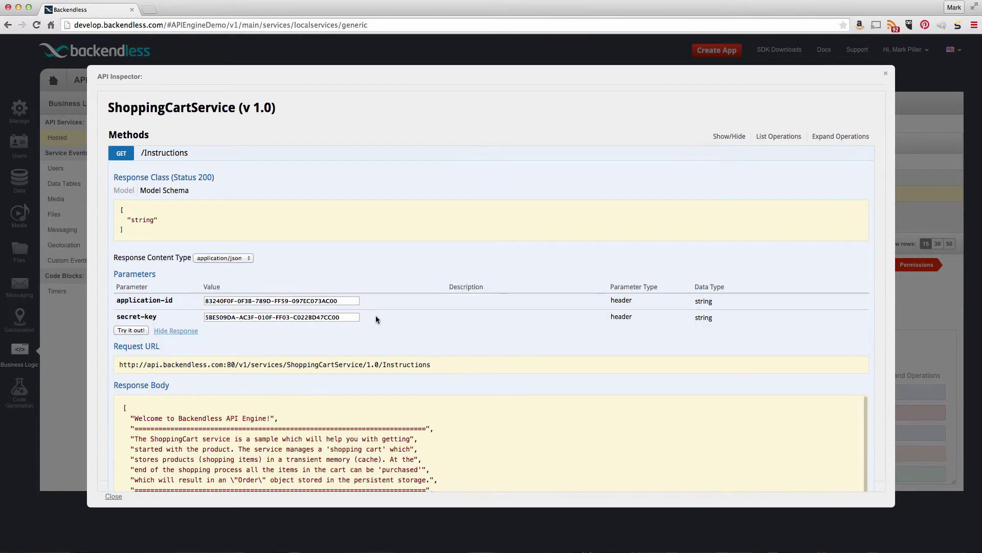
Step: Read the usage scenario in the /Instructions response body, from addItem through deleteItem, and hide the response
scroll(376, 315, down, 5)
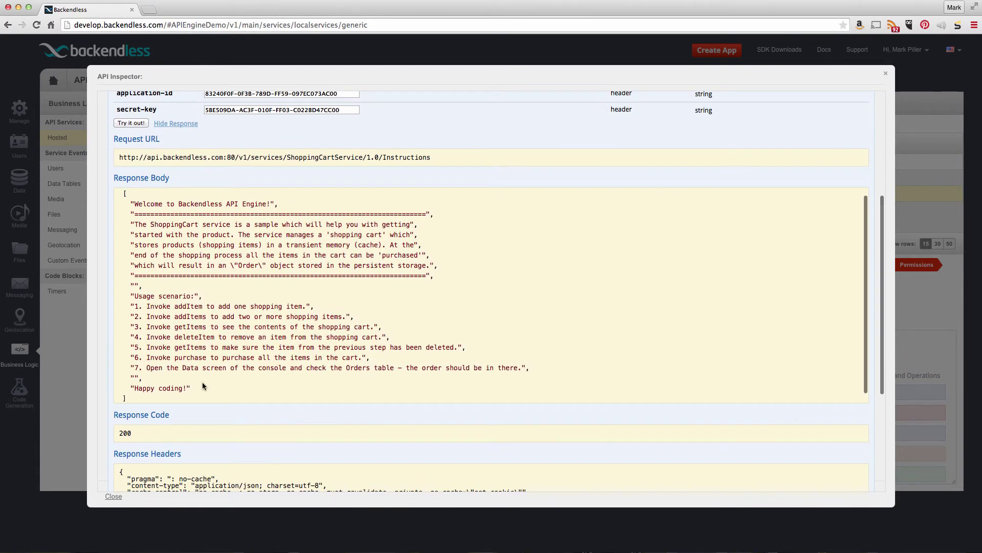
drag(199, 387, 118, 201)
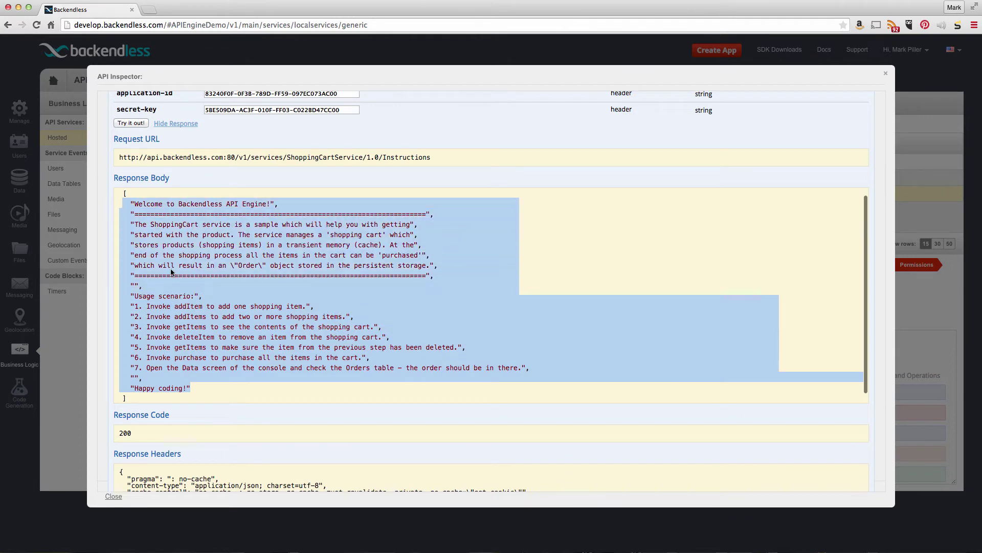
click(205, 387)
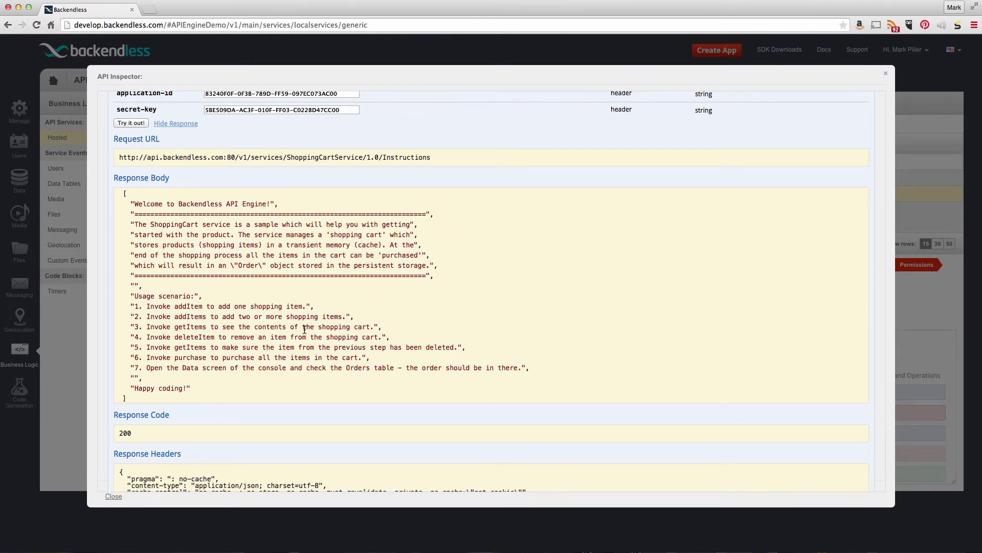
drag(146, 306, 329, 308)
click(361, 310)
drag(142, 317, 298, 314)
drag(166, 327, 218, 336)
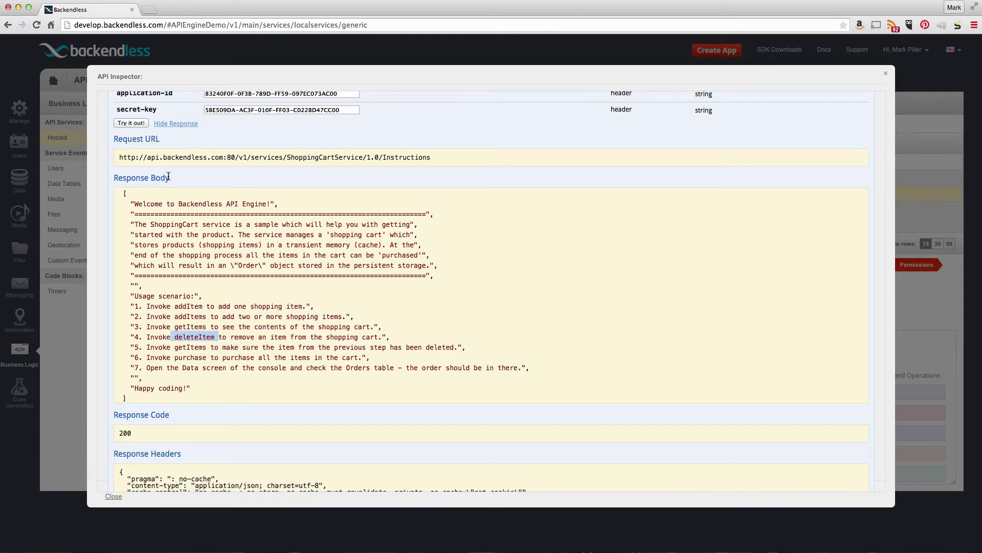
scroll(621, 220, up, 5)
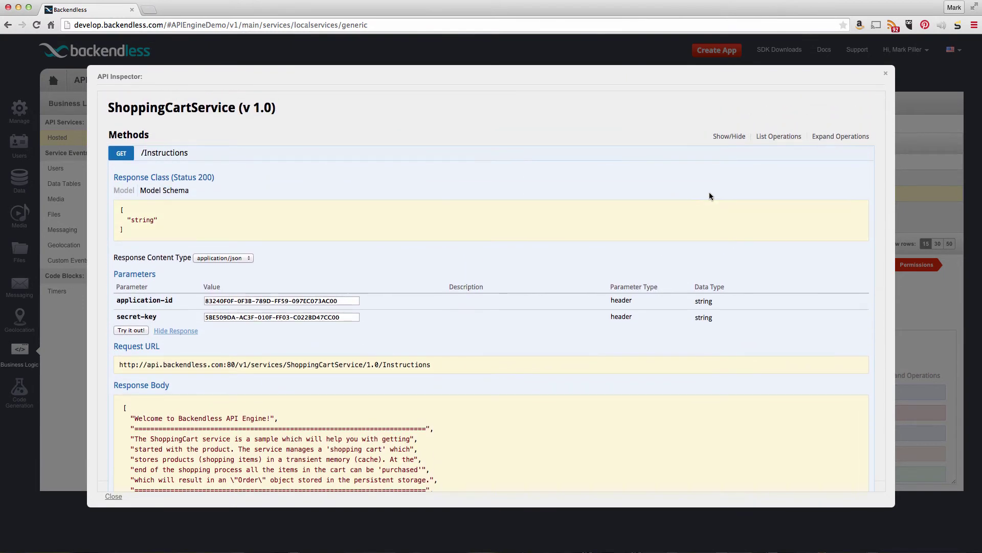
click(176, 331)
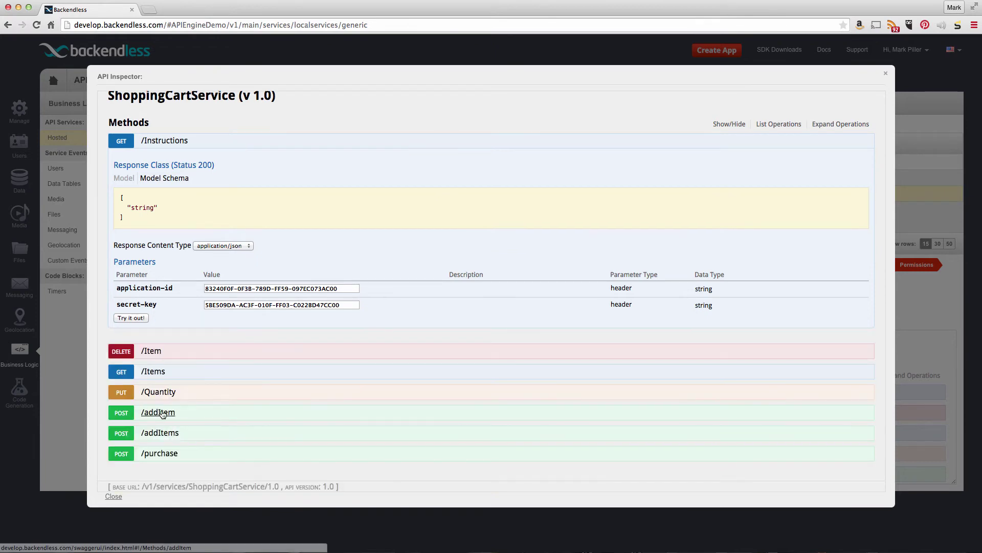
Step: Expand the /addItem method and fill its arguments with the model schema template
click(163, 413)
scroll(434, 358, down, 5)
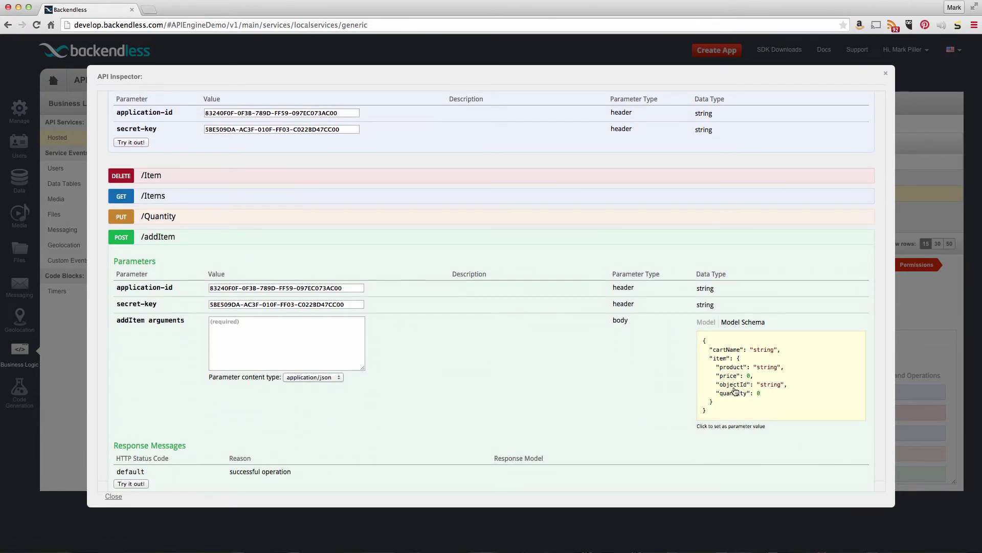
click(771, 371)
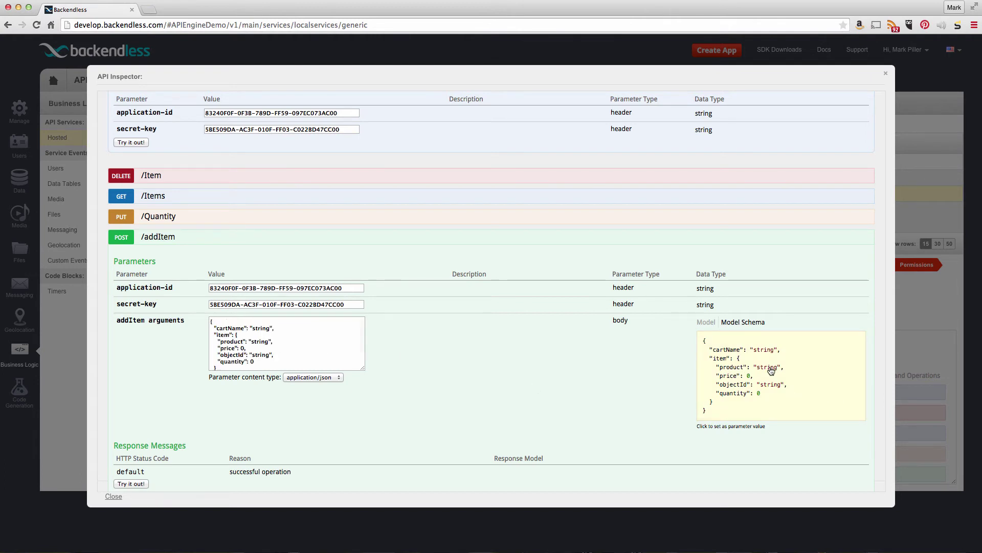
Step: Set the addItem arguments to cartName "my cart", product "iPhone", price 499 and quantity 1, and remove the objectId line
double_click(261, 328)
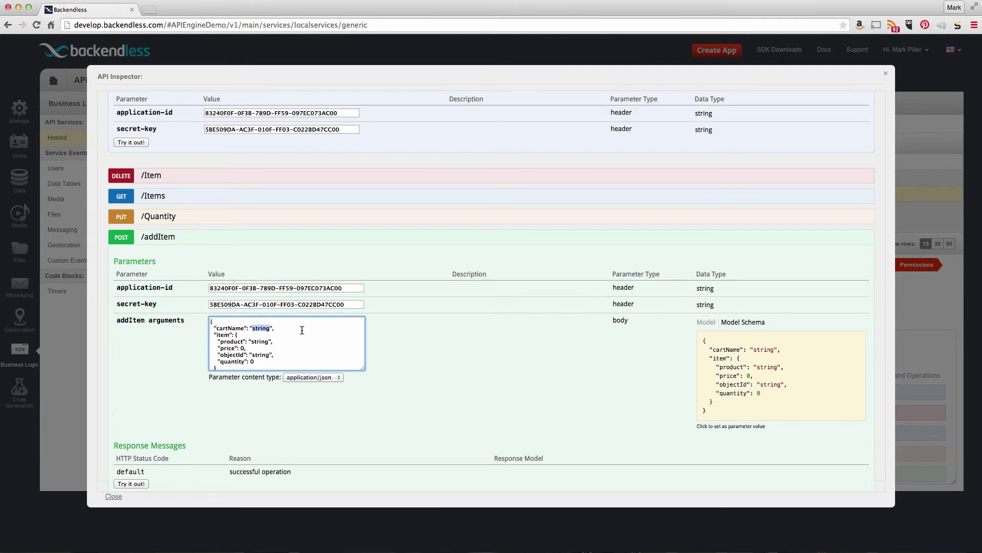
text(my car)
double_click(260, 342)
text(i)
key(shift+Down)
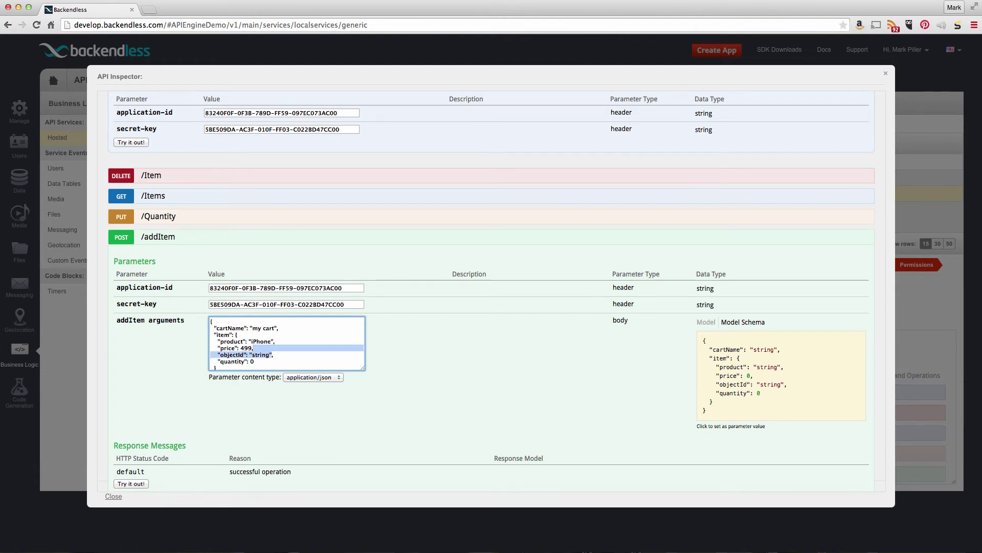
key(BackSpace)
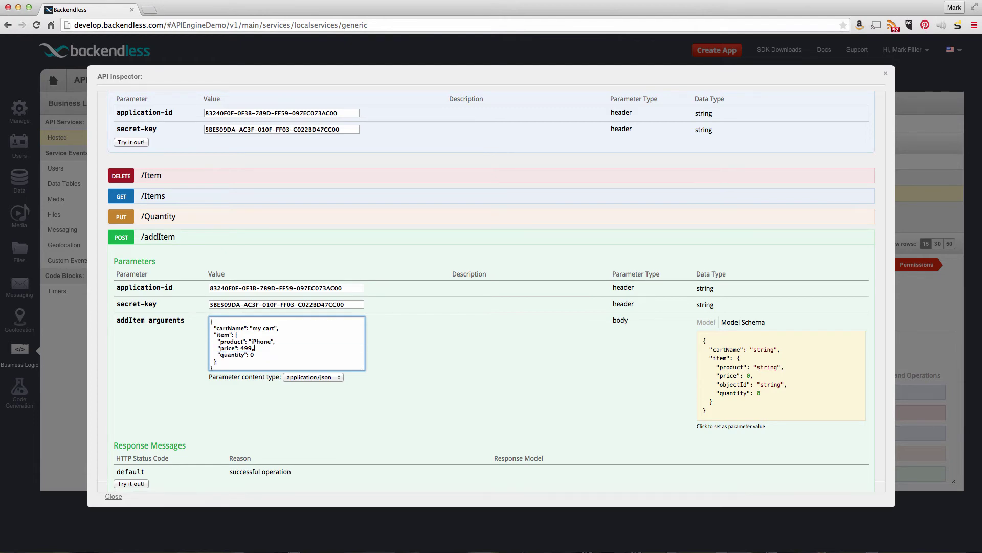
text(1)
Step: Invoke addItem for the iPhone, check the response code, and hide the response
scroll(379, 338, down, 2)
click(131, 434)
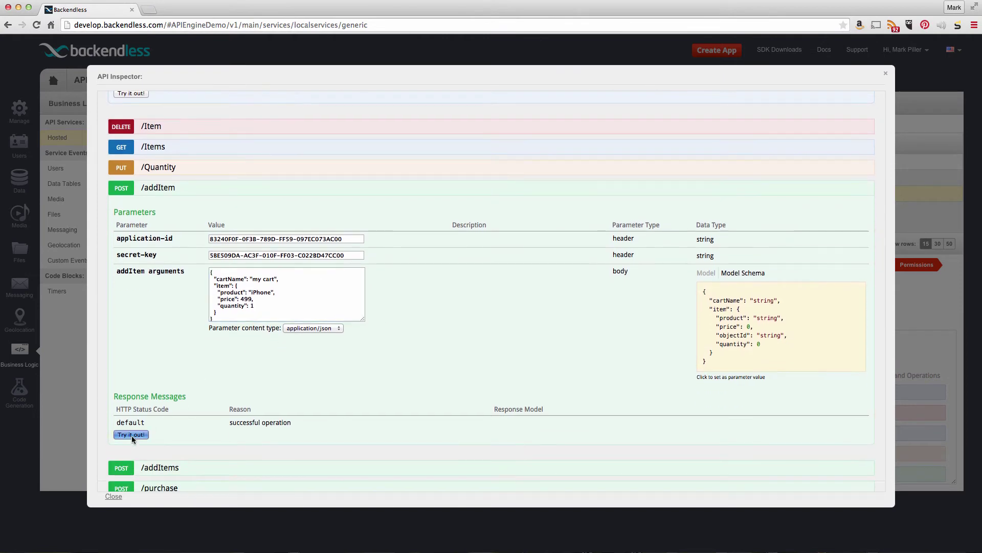
scroll(471, 333, down, 6)
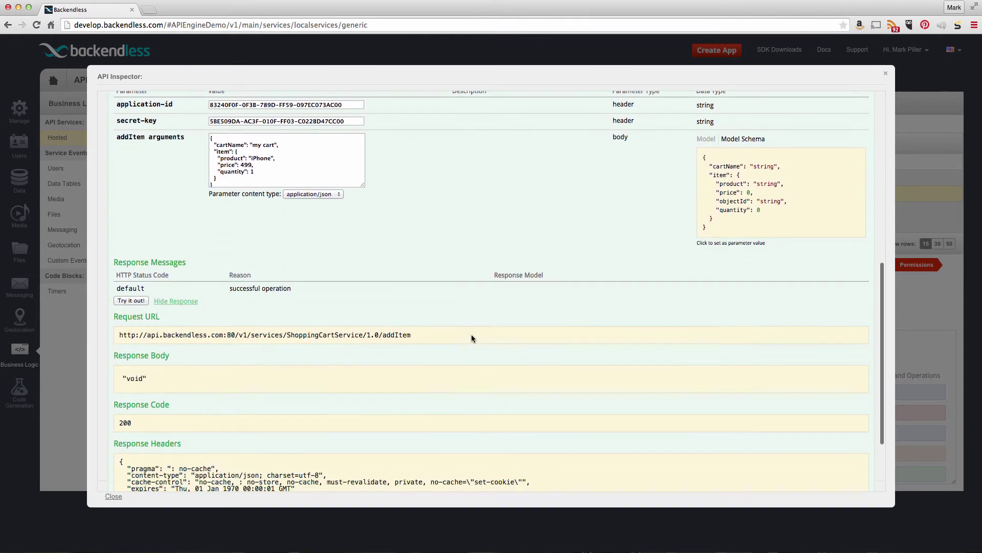
double_click(134, 336)
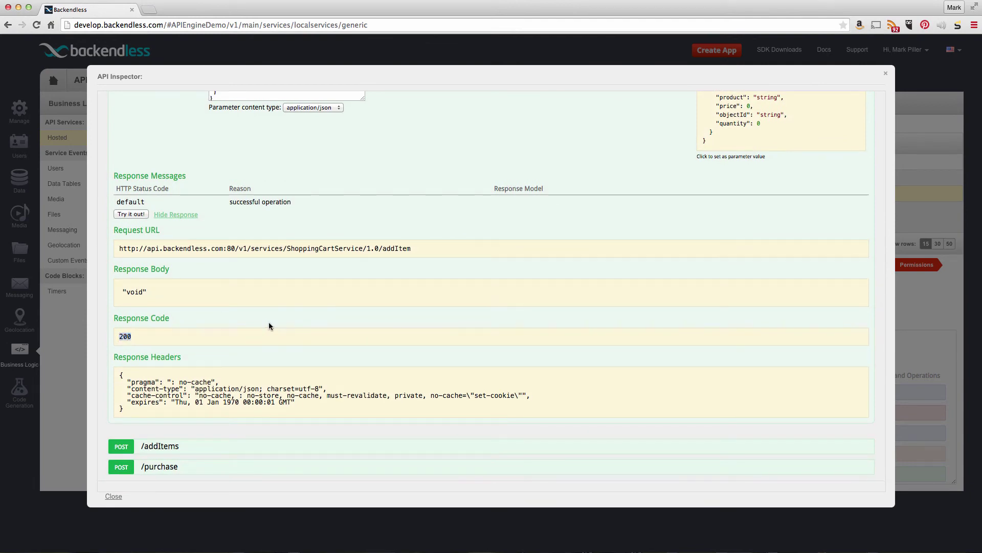
scroll(373, 309, up, 2)
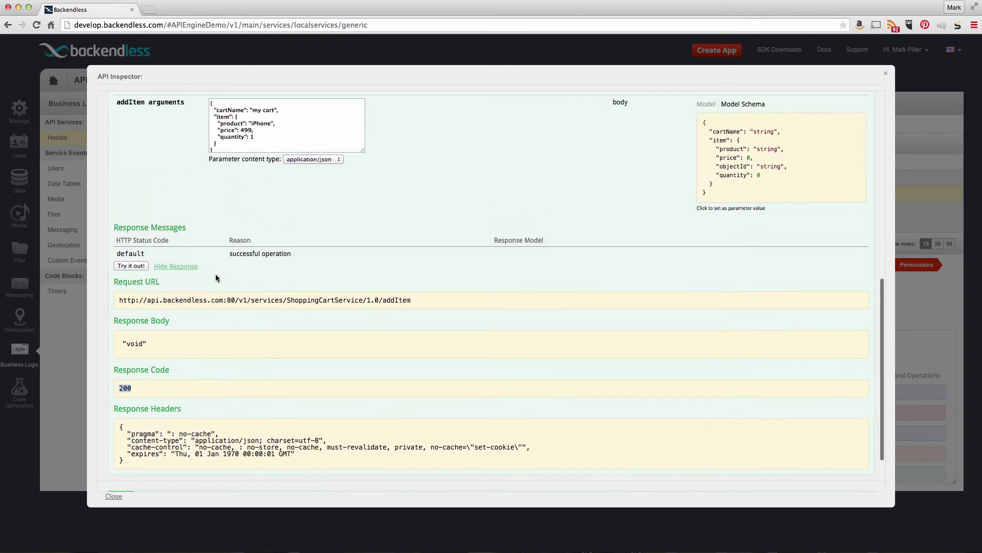
click(176, 263)
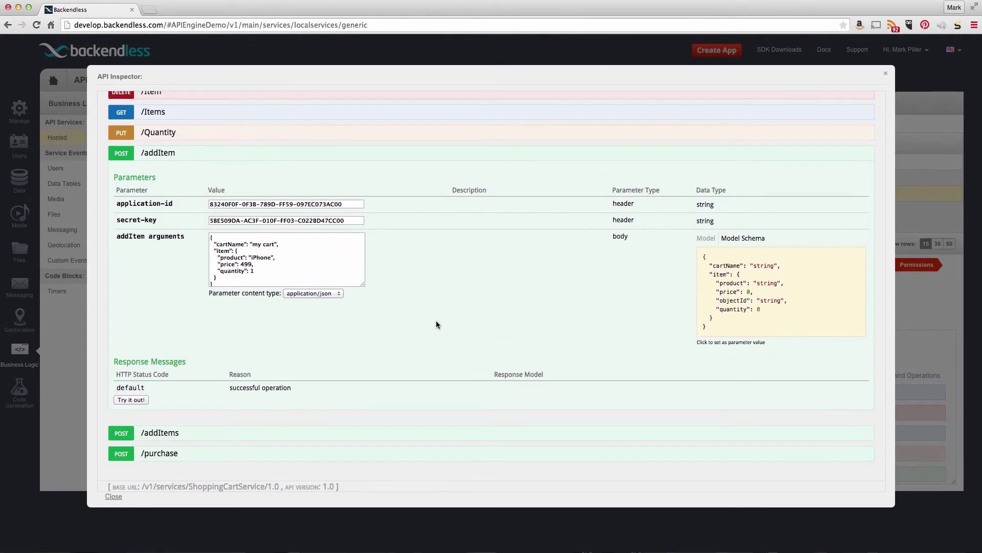
Step: Invoke the /Items GET method with cartName "my cart" in double quotes and inspect the returned items
scroll(436, 321, up, 3)
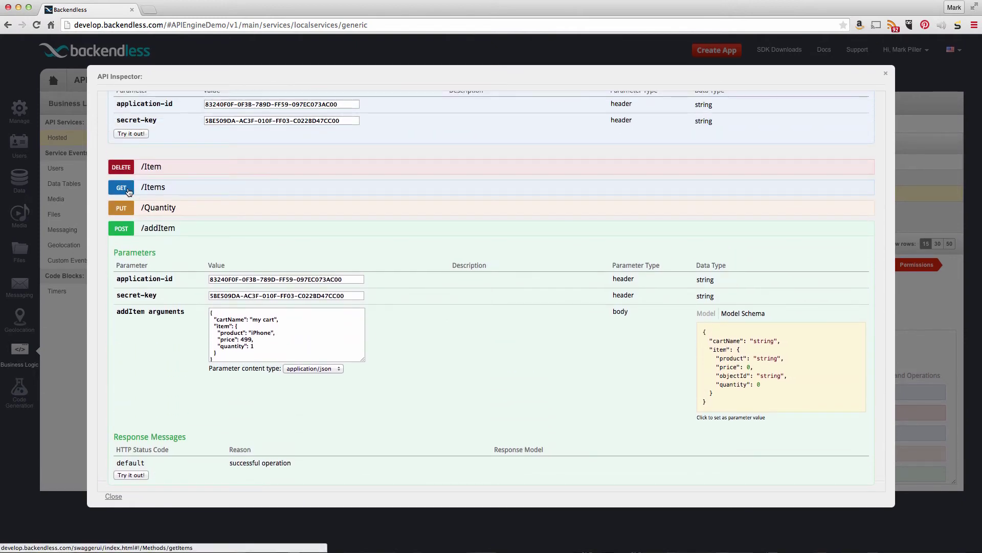
click(150, 189)
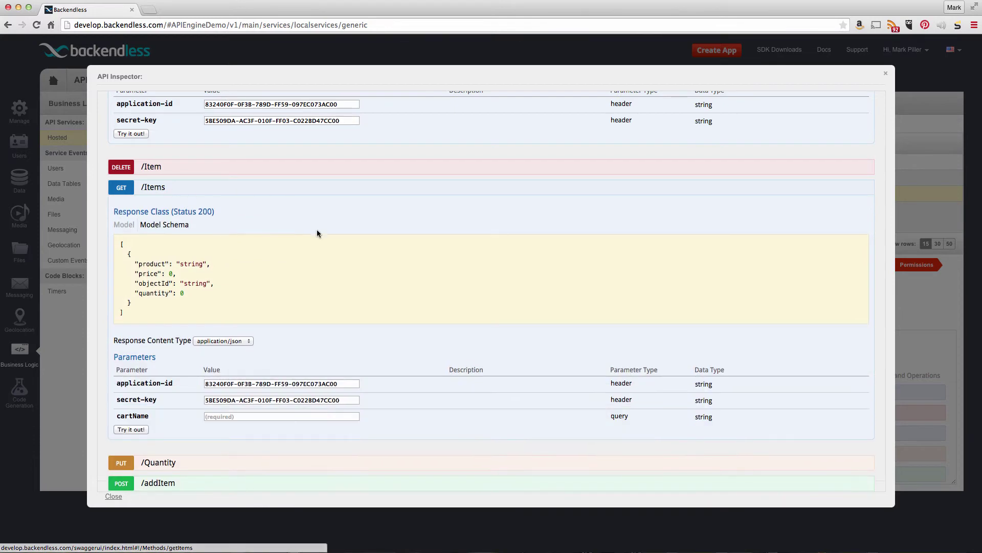
click(252, 416)
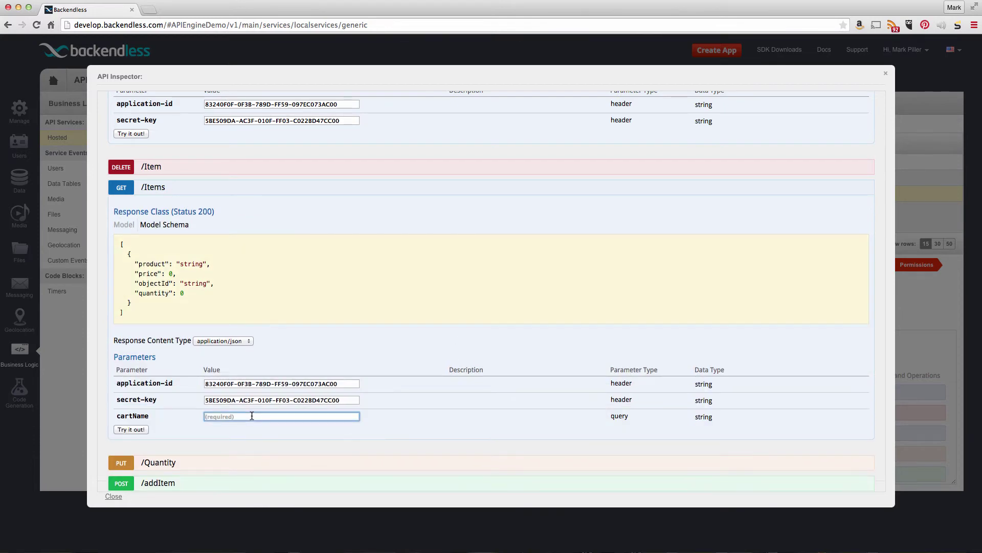
text("my cart)
click(131, 429)
scroll(328, 310, down, 5)
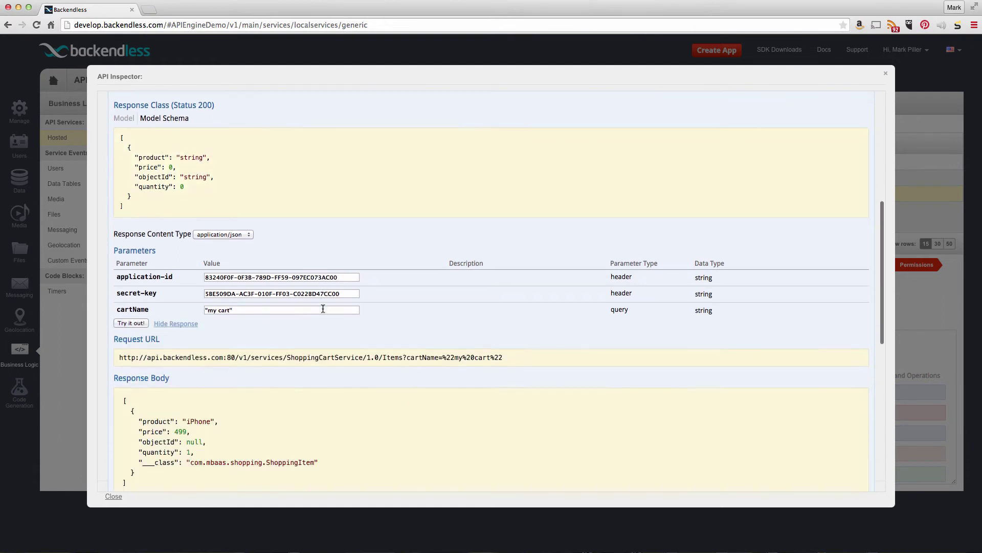
scroll(328, 311, down, 1)
drag(819, 396, 122, 313)
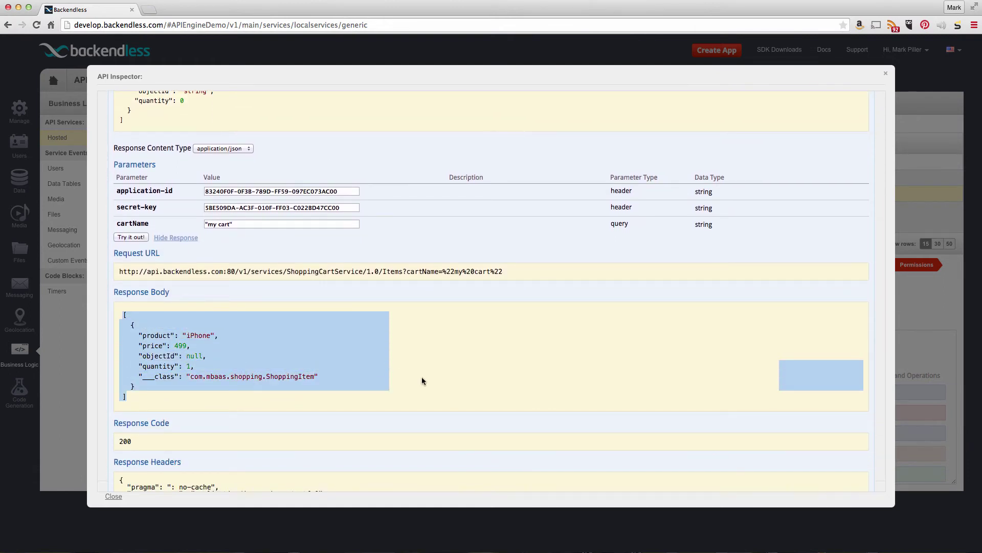
Step: Change the addItem arguments to product "Apple Watch", price 399 and quantity 2, and invoke the method
scroll(422, 377, down, 7)
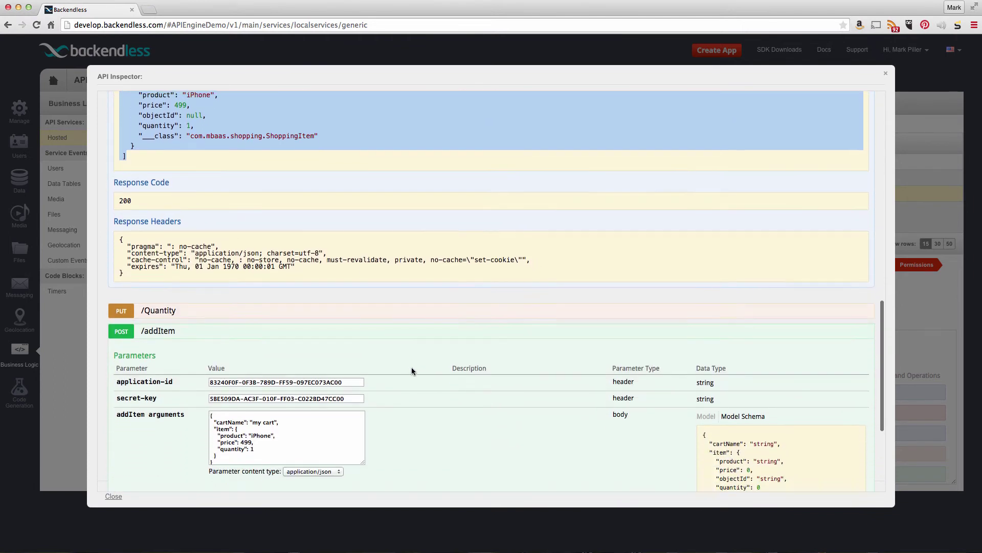
scroll(412, 371, down, 2)
click(262, 383)
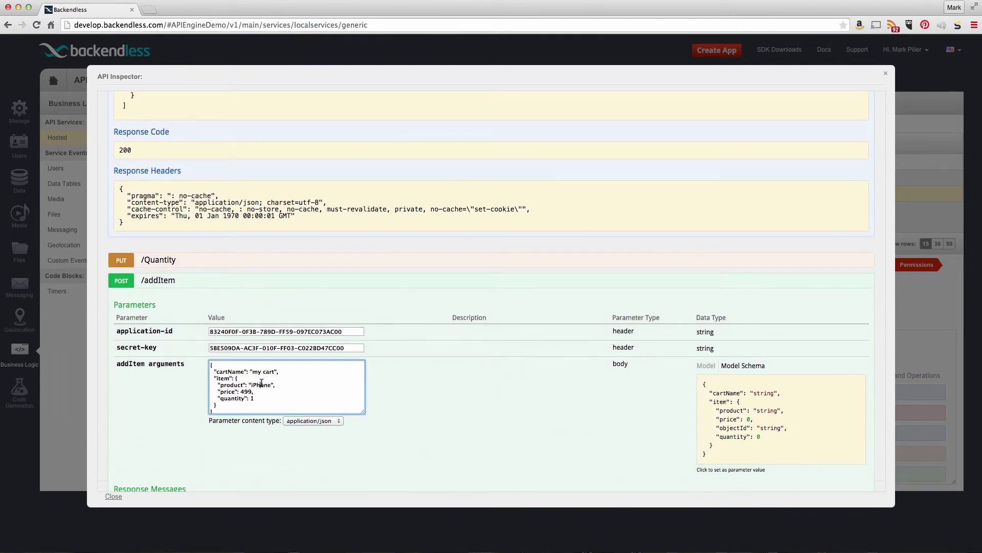
double_click(262, 384)
text(Apple Watc)
double_click(252, 398)
scroll(631, 396, down, 4)
click(138, 439)
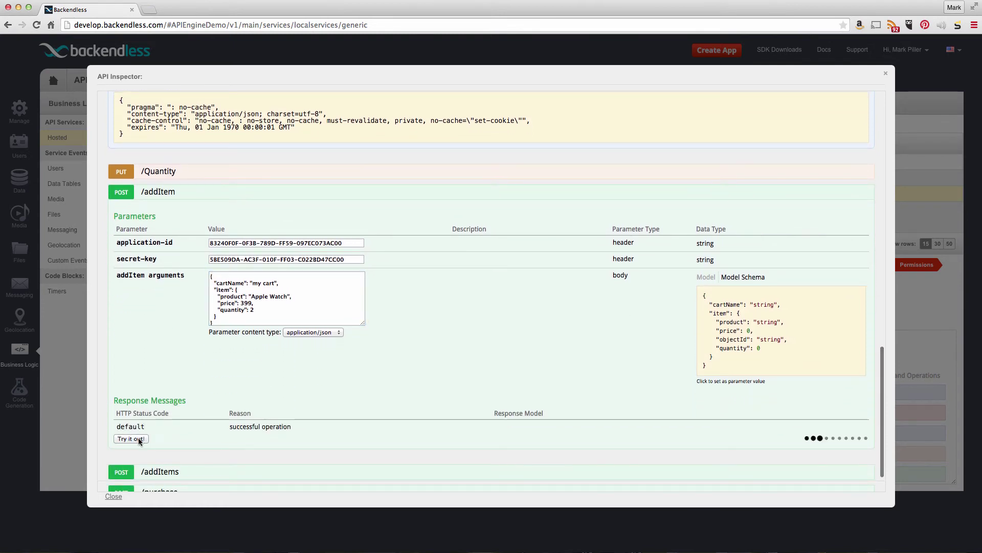
Step: Check the addItem response, invoke the /Items GET method again for "my cart", and examine the returned items
scroll(361, 388, down, 5)
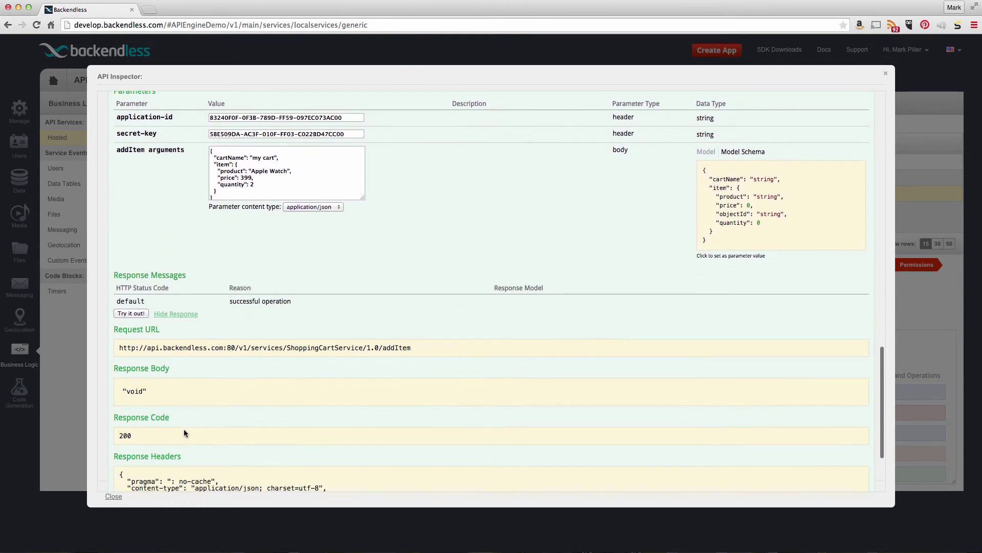
scroll(323, 386, up, 10)
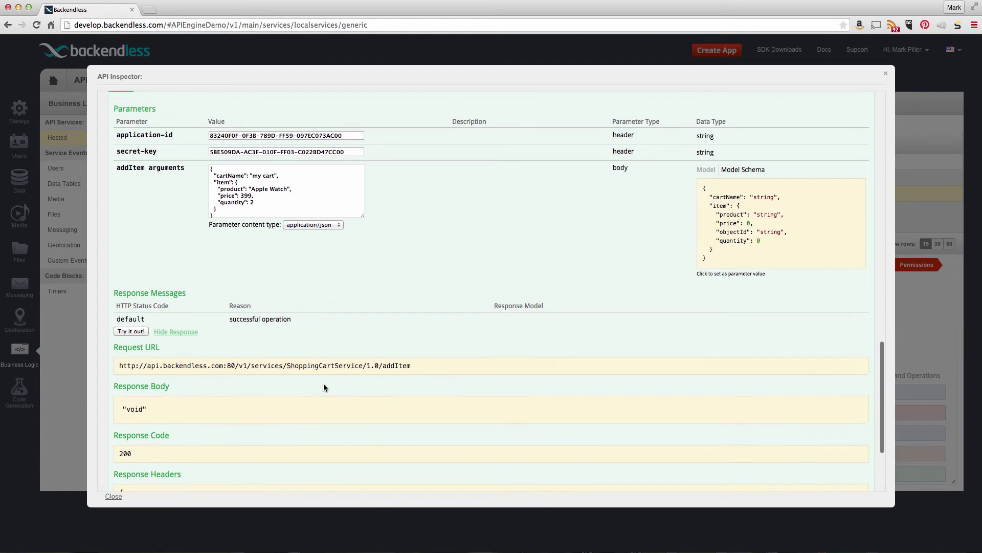
scroll(361, 387, up, 7)
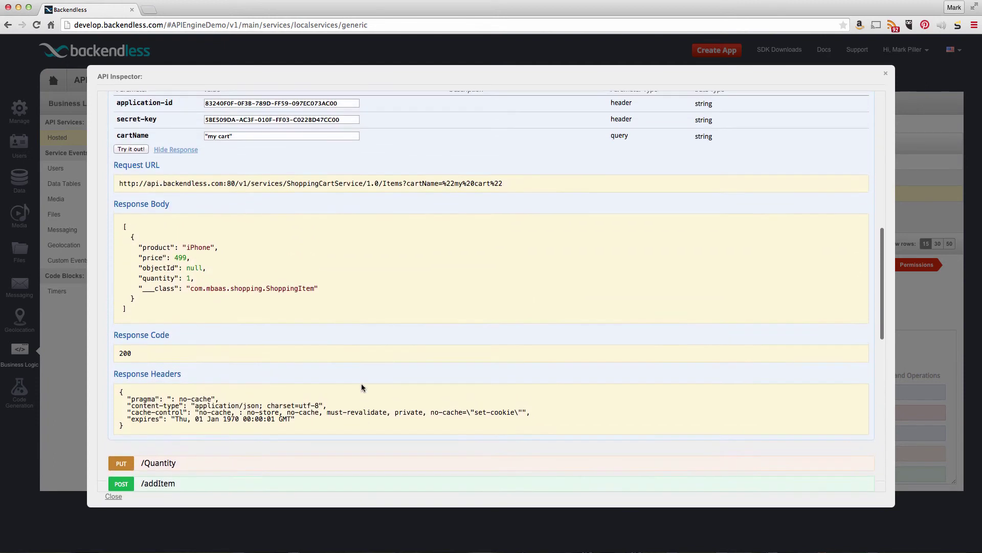
scroll(208, 223, up, 15)
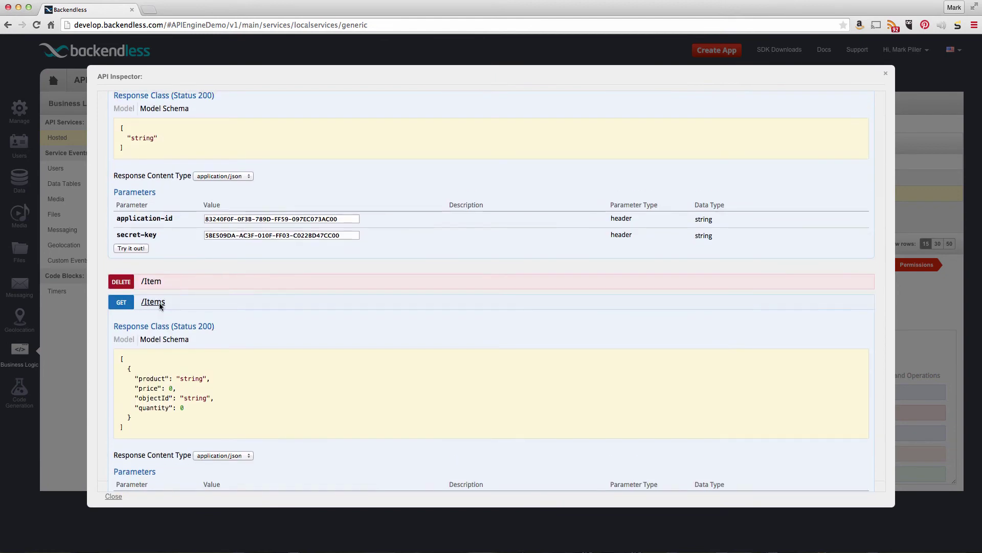
scroll(301, 306, down, 4)
scroll(301, 306, down, 5)
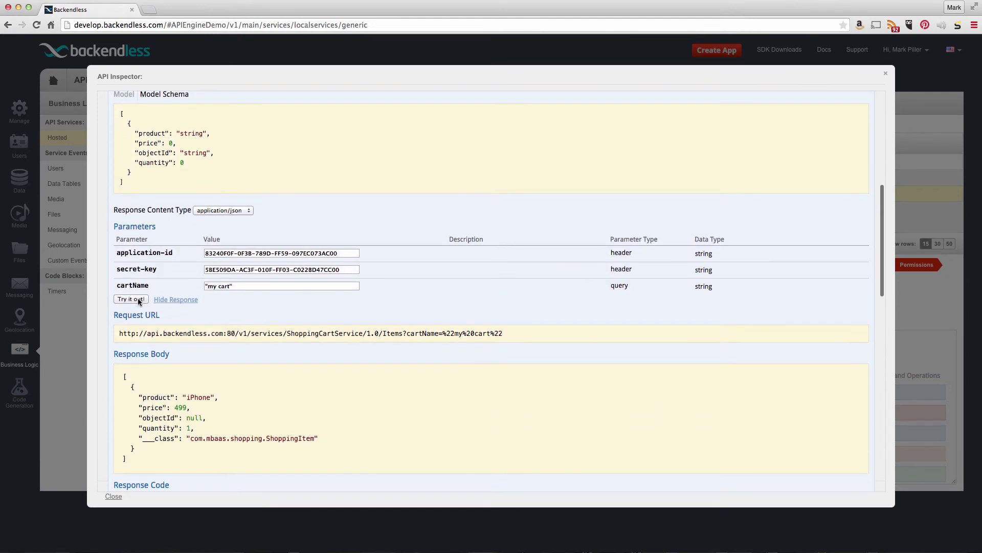
scroll(352, 320, down, 4)
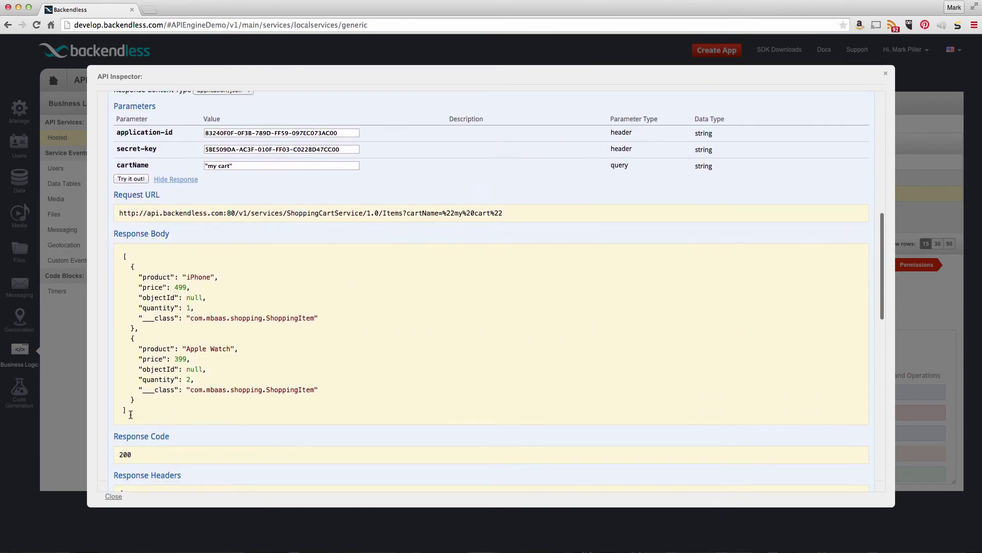
drag(128, 412, 115, 255)
click(327, 318)
Step: Invoke the /purchase POST method with the argument "my cart" in double quotes, review the returned order, and close the API Inspector
scroll(346, 338, down, 10)
scroll(350, 338, down, 12)
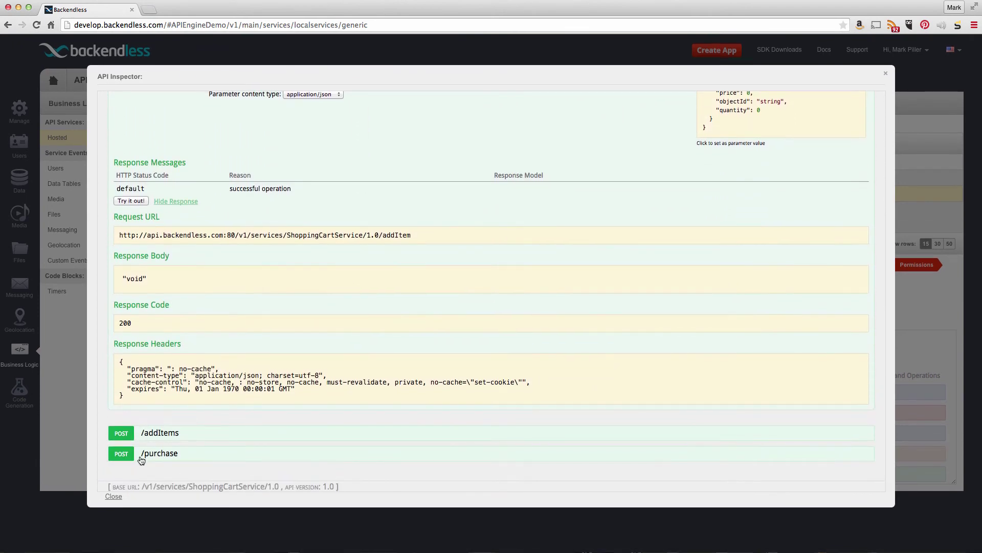
click(159, 453)
scroll(389, 386, down, 8)
scroll(390, 388, down, 4)
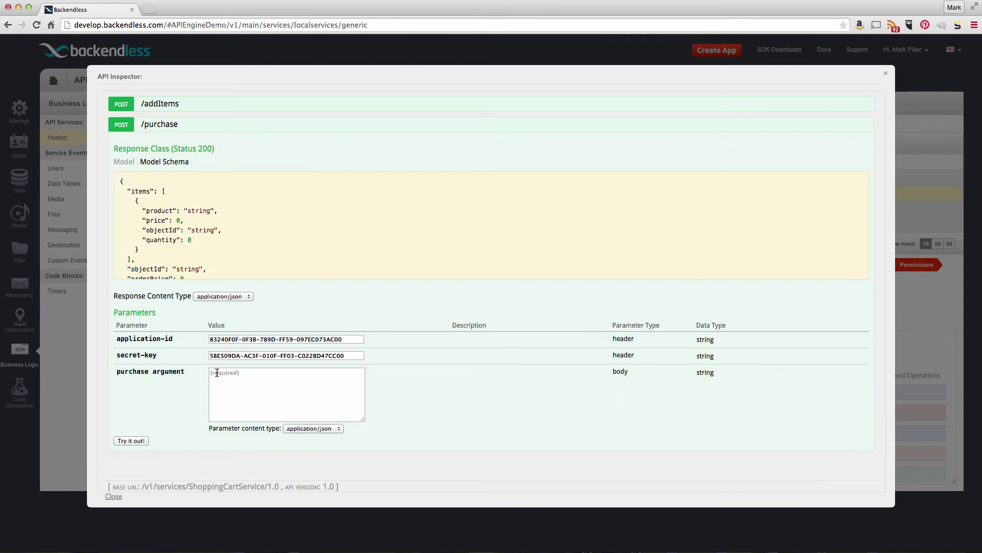
click(279, 385)
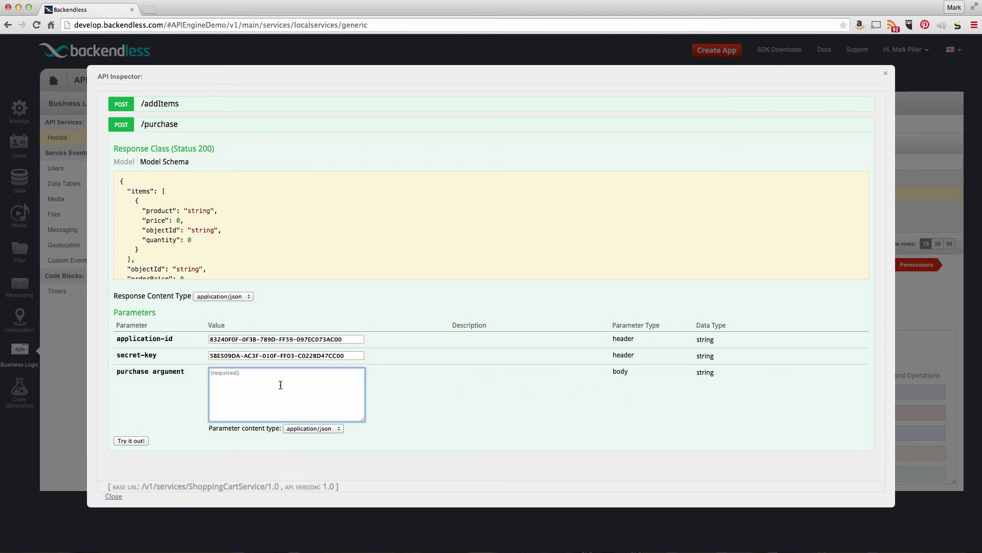
text("my cart)
click(131, 440)
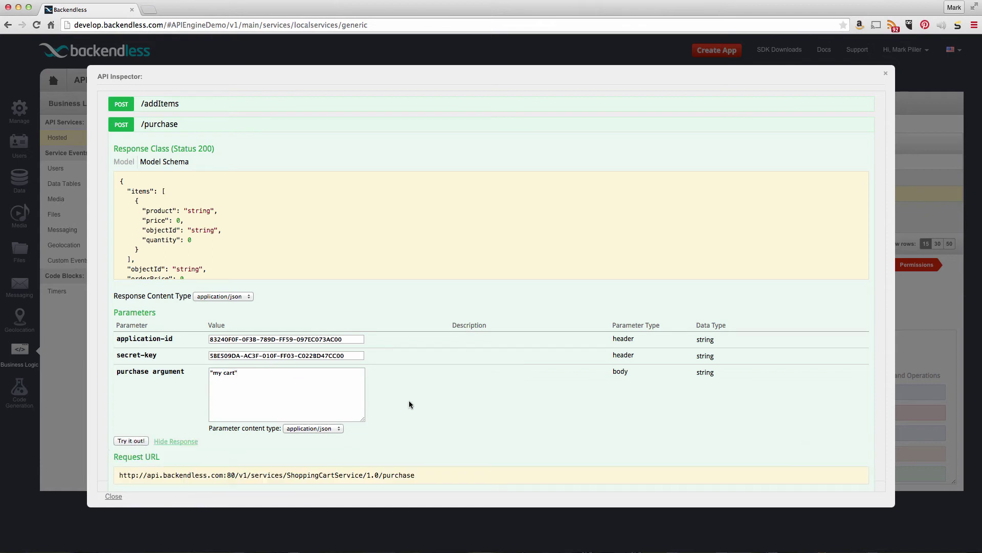
scroll(409, 401, down, 2)
scroll(410, 405, down, 5)
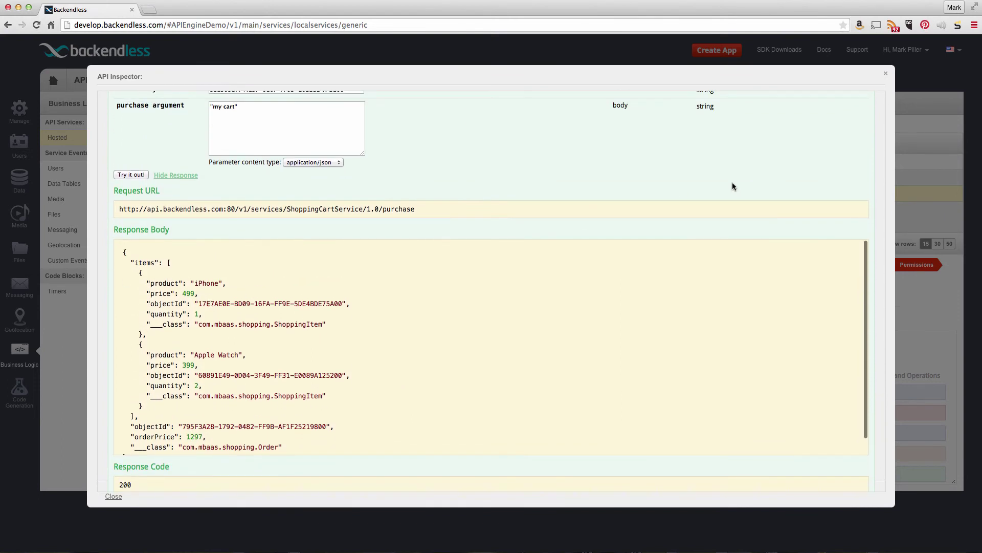
click(886, 76)
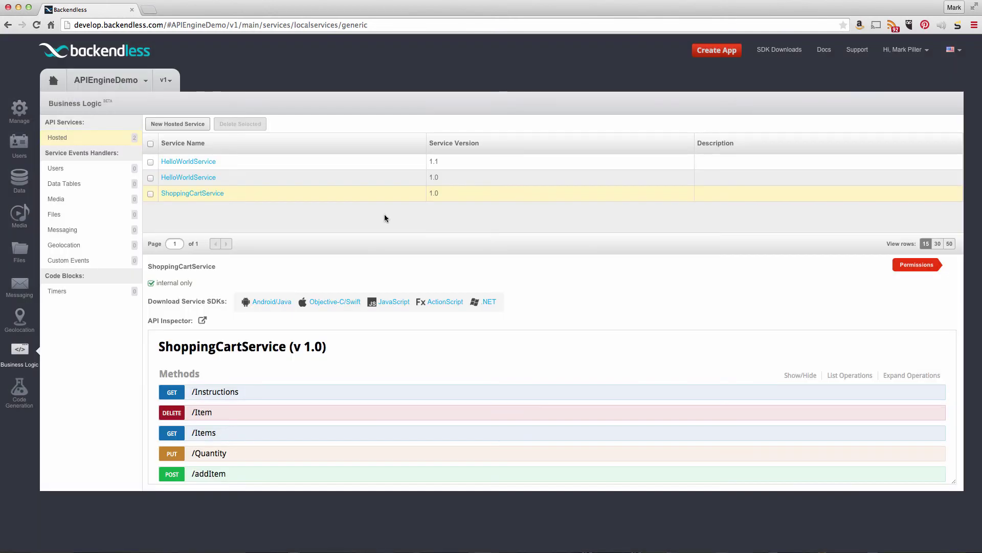
Step: Open the app's data management and examine the stored records in the Order table and the Users table
click(19, 183)
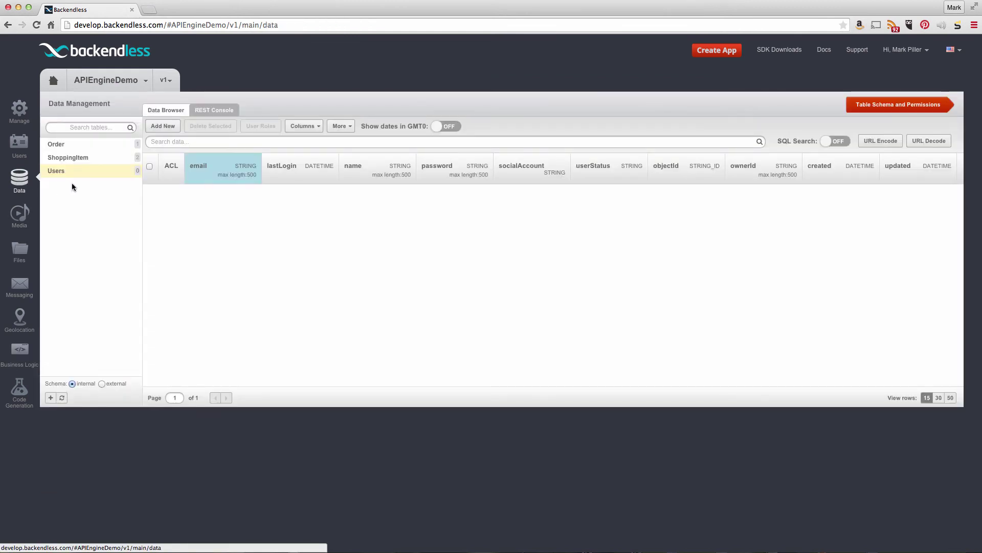
click(55, 145)
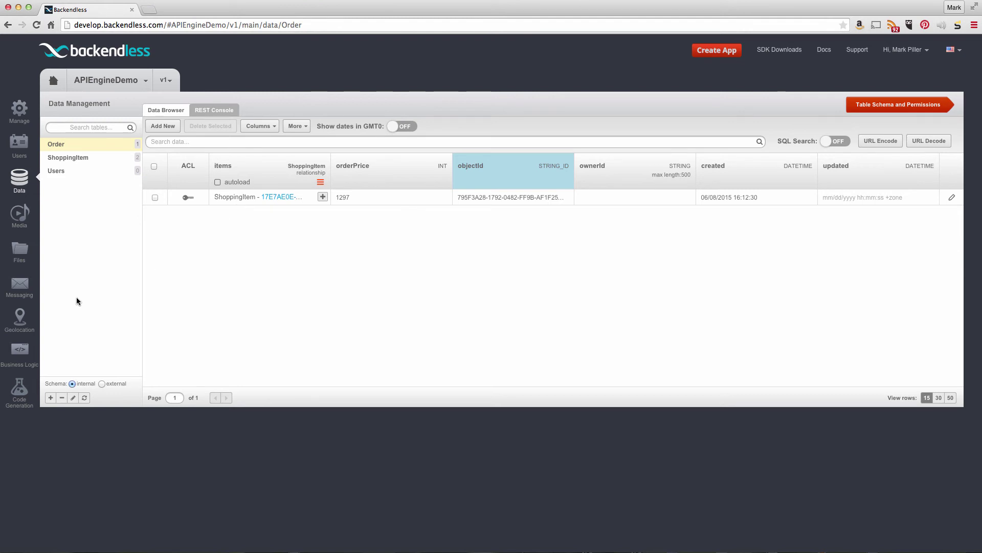
click(56, 171)
Step: Return to the hosted services in Business Logic and open the roles permissions of ShoppingCartService
click(23, 348)
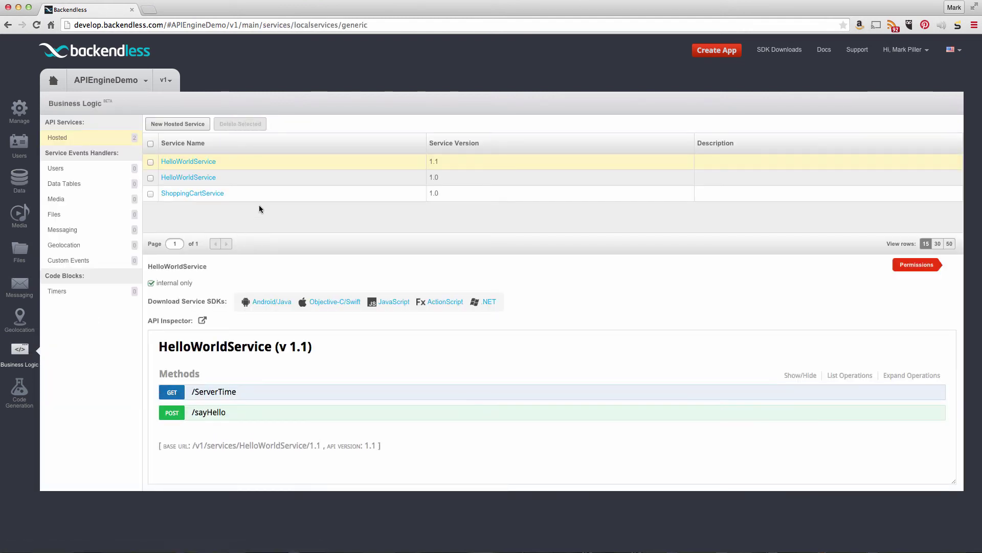
click(233, 196)
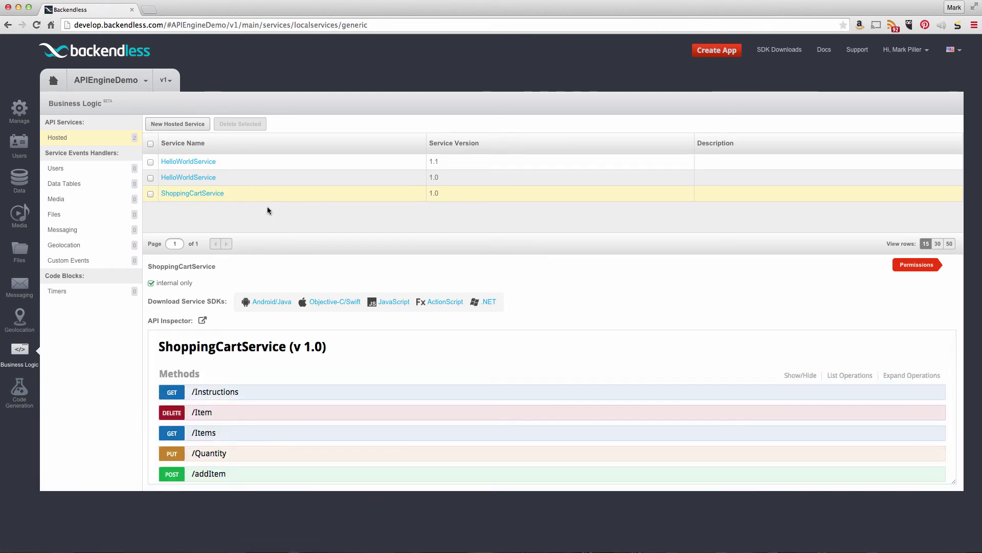
click(909, 266)
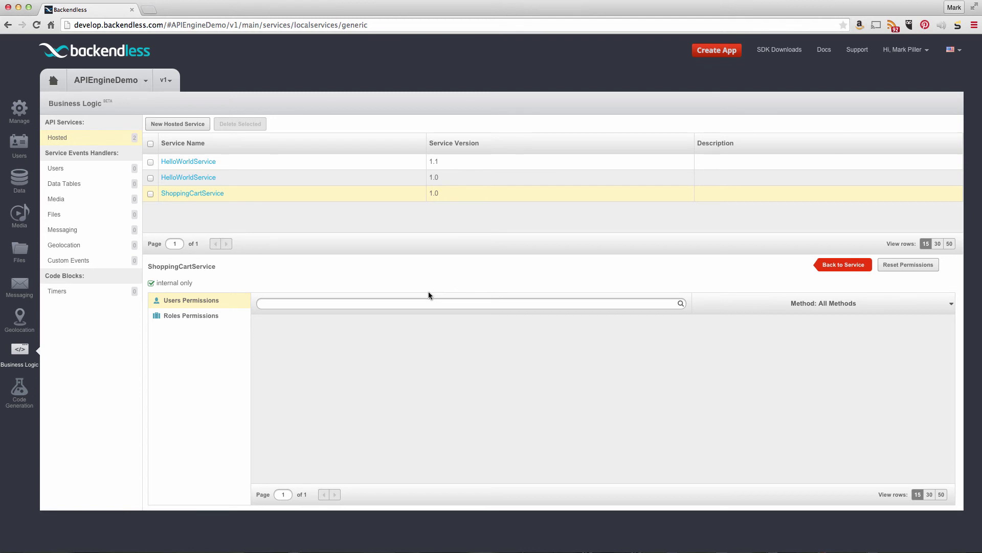
click(207, 316)
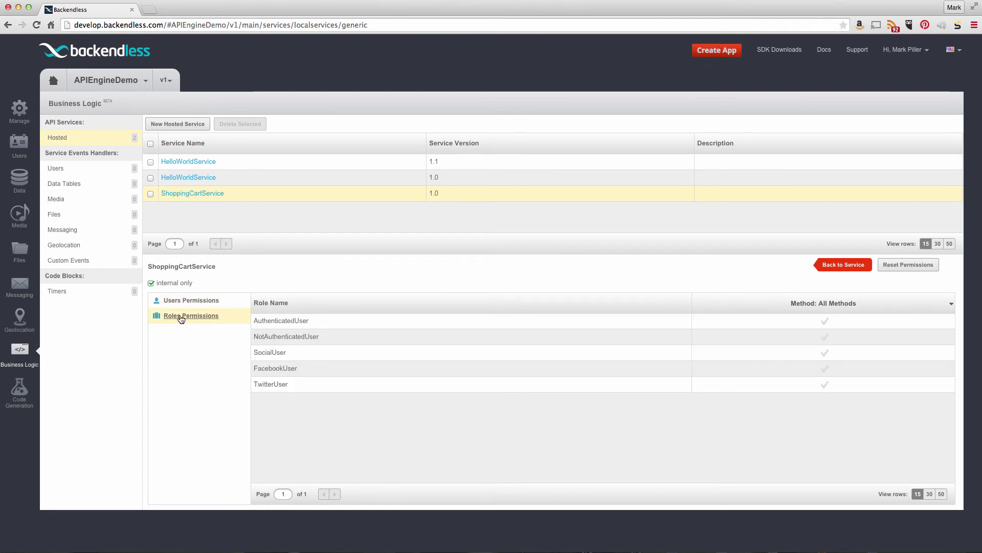
Step: View the role permissions for the Purchase method and switch the method selection back to All Methods
click(862, 305)
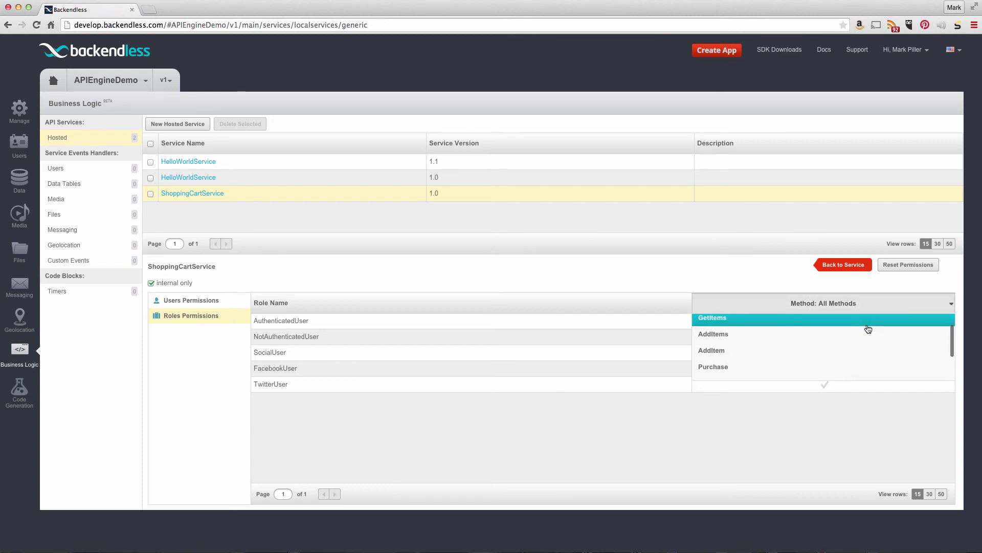
scroll(865, 329, down, 1)
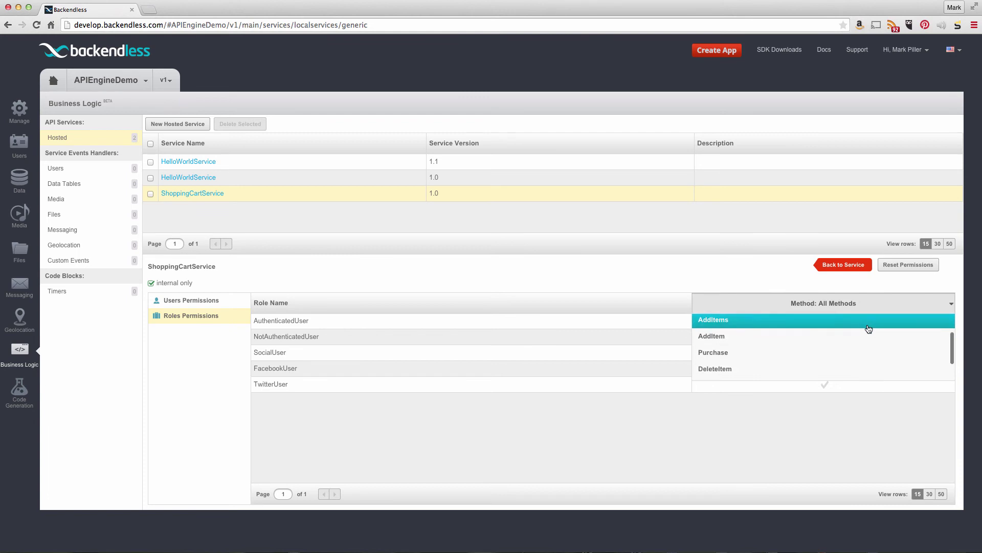
click(732, 356)
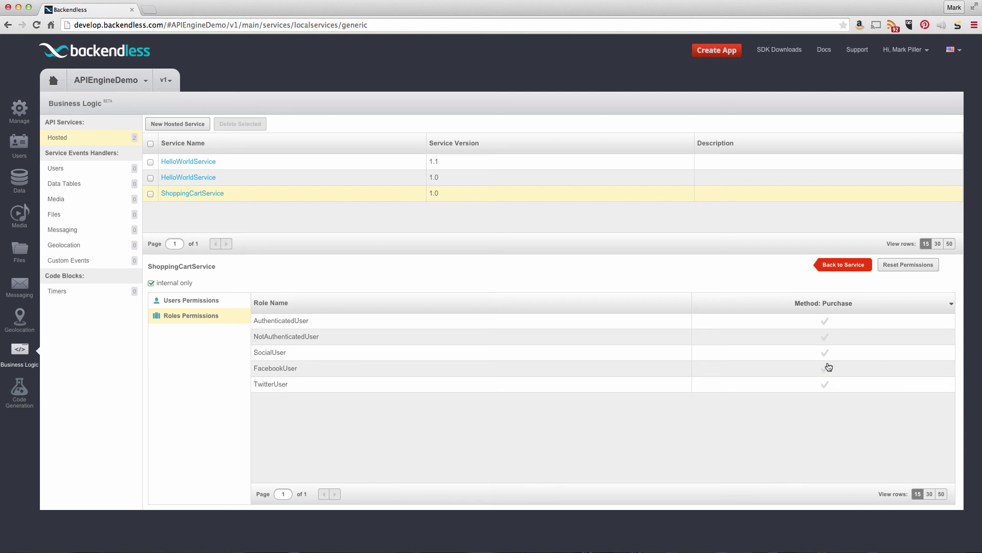
click(832, 307)
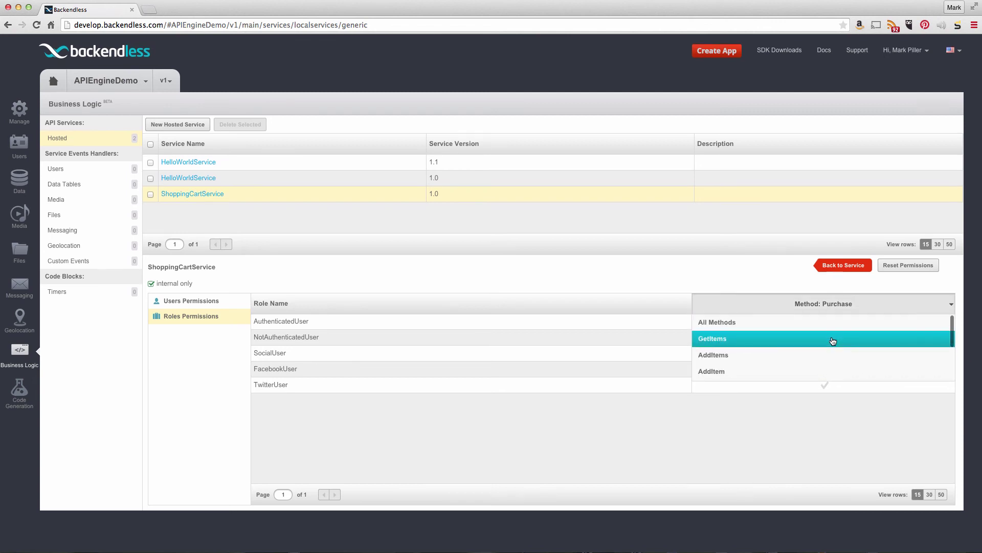
click(785, 328)
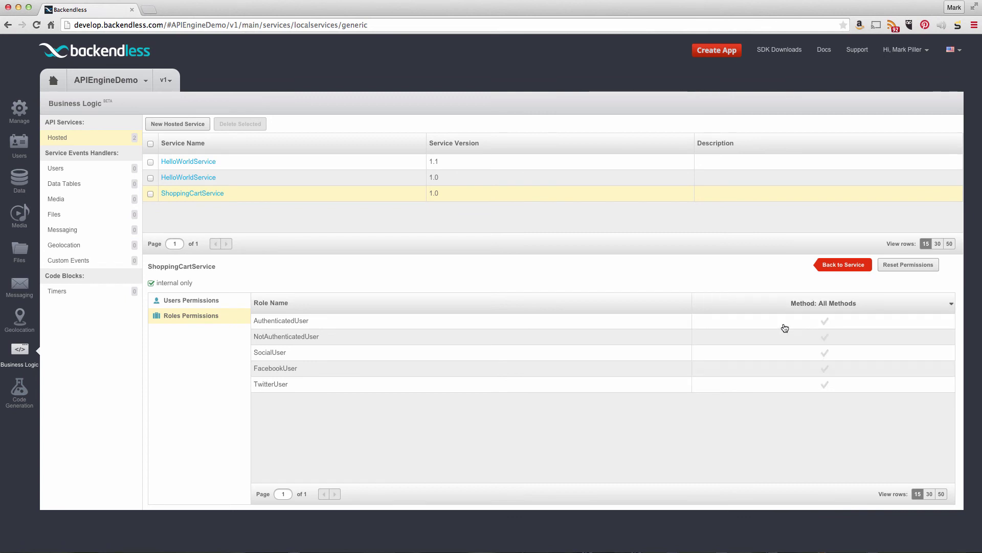
Step: Deny the NotAuthenticatedUser role access to All Methods of ShoppingCartService and go back to the service
click(813, 310)
click(734, 327)
click(826, 341)
click(826, 339)
click(848, 266)
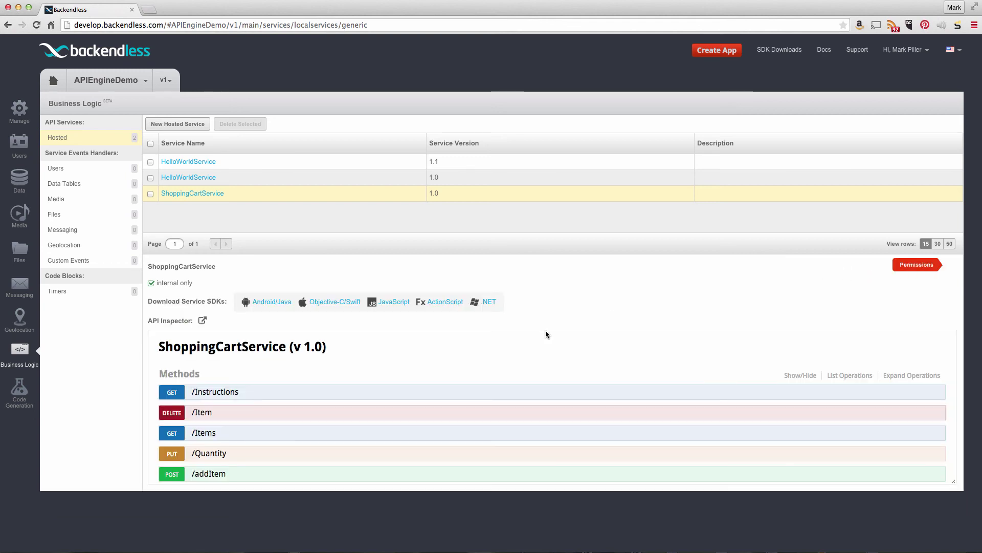
Step: Open the service's API Inspector and invoke the /Items GET method with cartName "foo" in double quotes
click(203, 320)
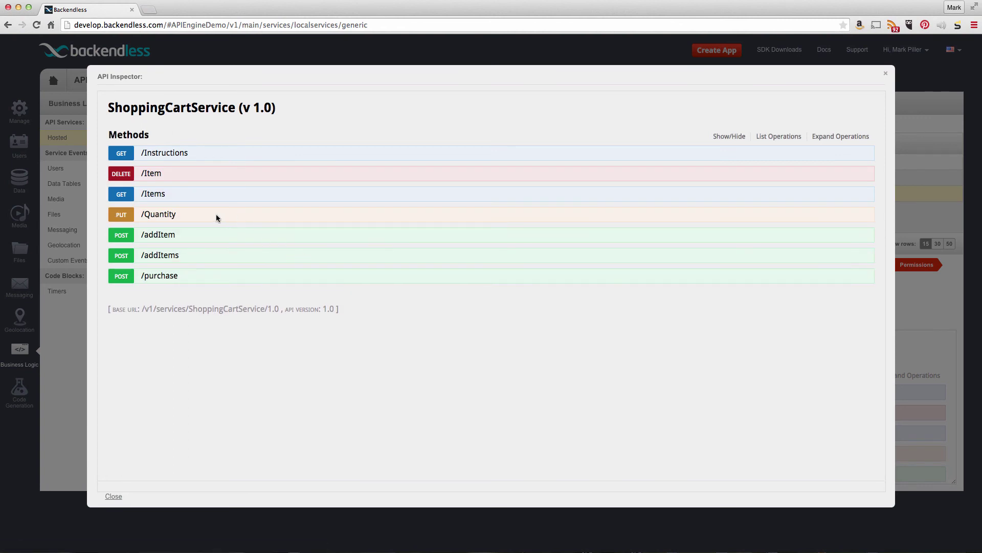
click(148, 194)
scroll(300, 352, down, 1)
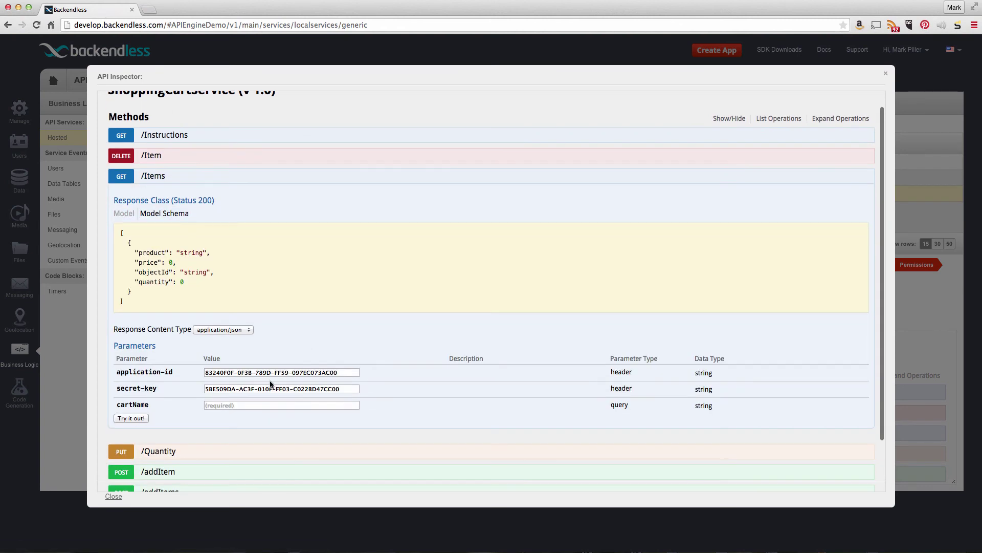
click(262, 405)
text("foo")
click(127, 418)
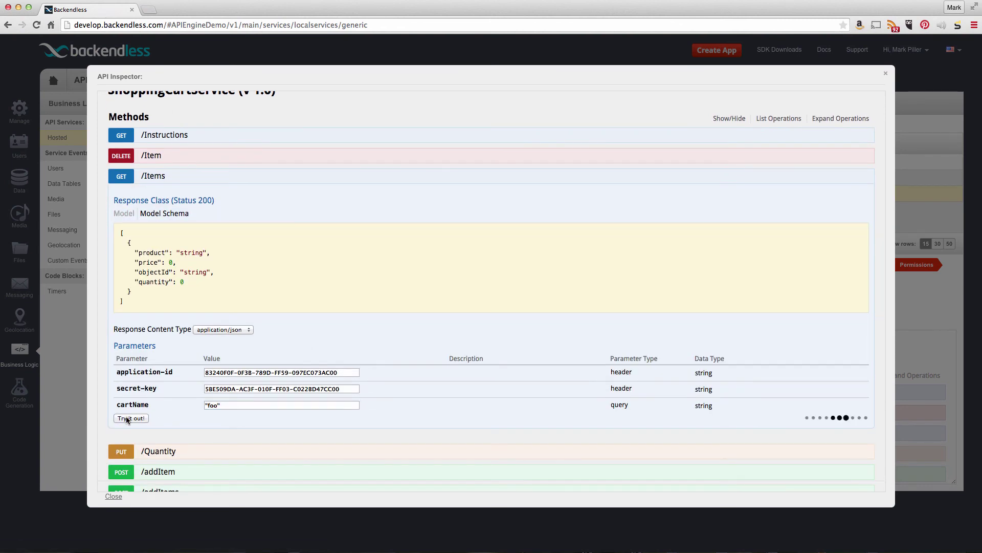
Step: Examine the response body and response code of the /Items call, and close the API Inspector
scroll(482, 352, down, 4)
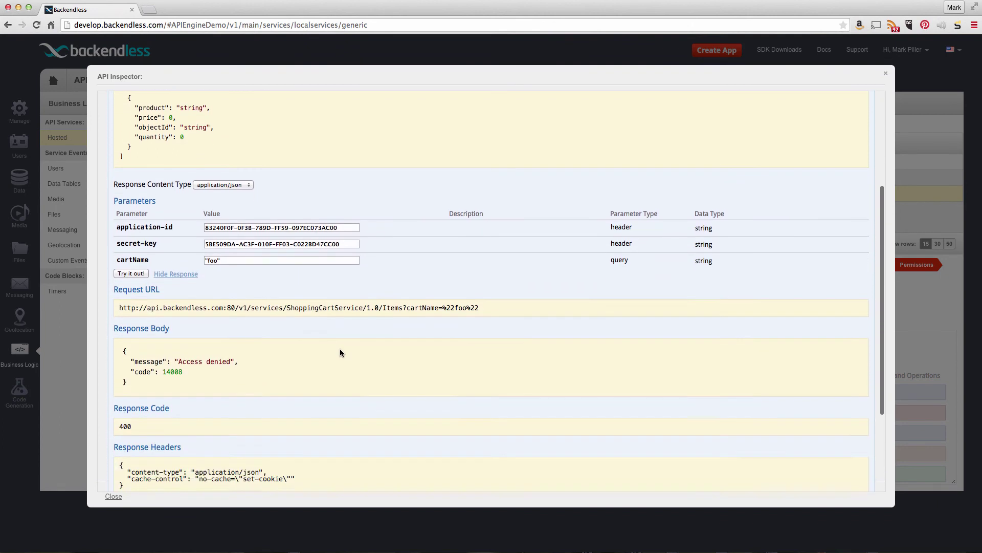
drag(137, 364, 118, 330)
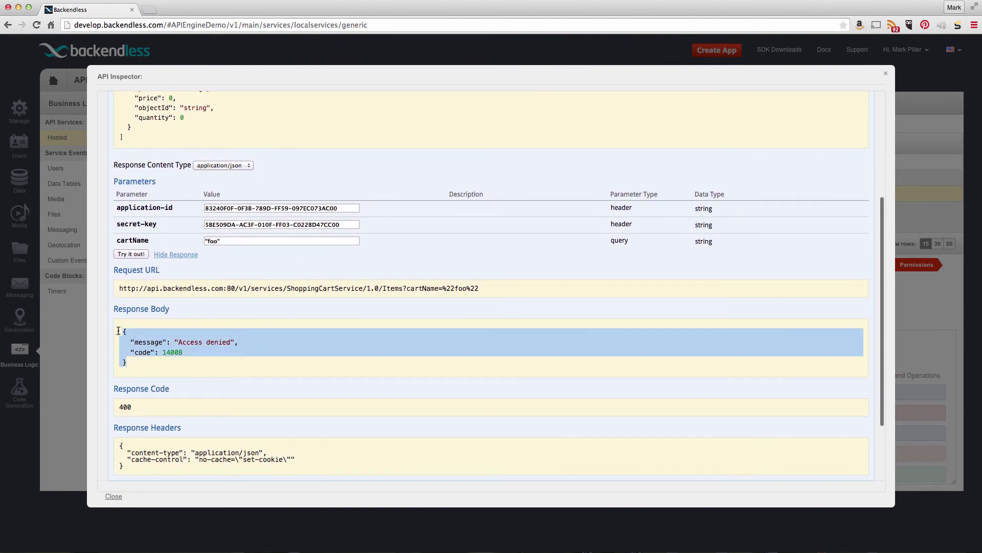
click(263, 377)
scroll(317, 358, up, 1)
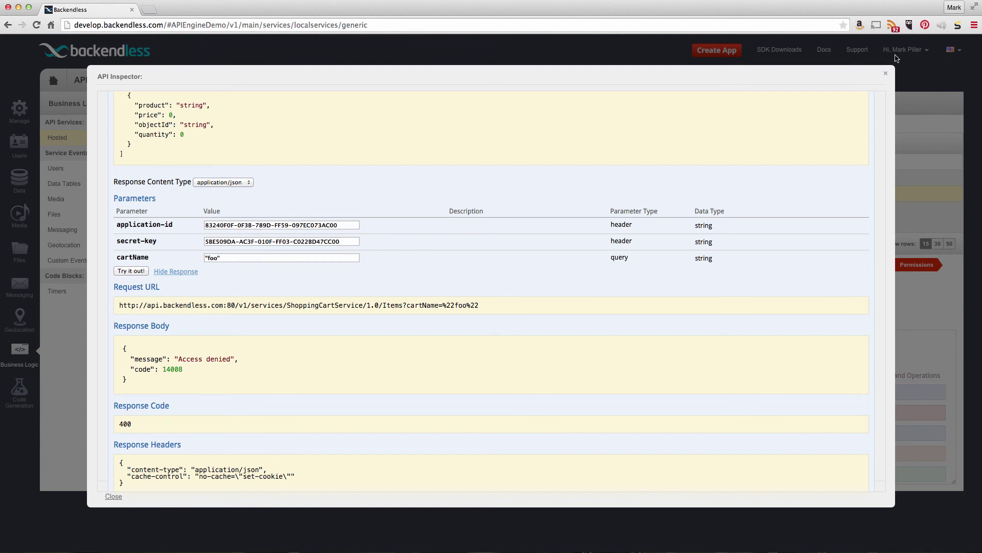
click(886, 73)
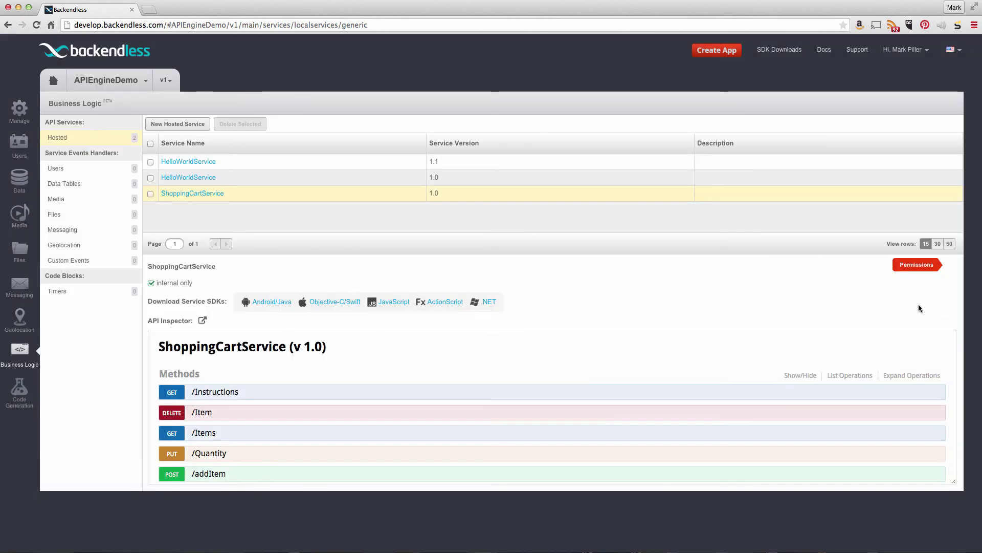
Step: Review the roles and users permissions of ShoppingCartService, and go back to the service
click(914, 269)
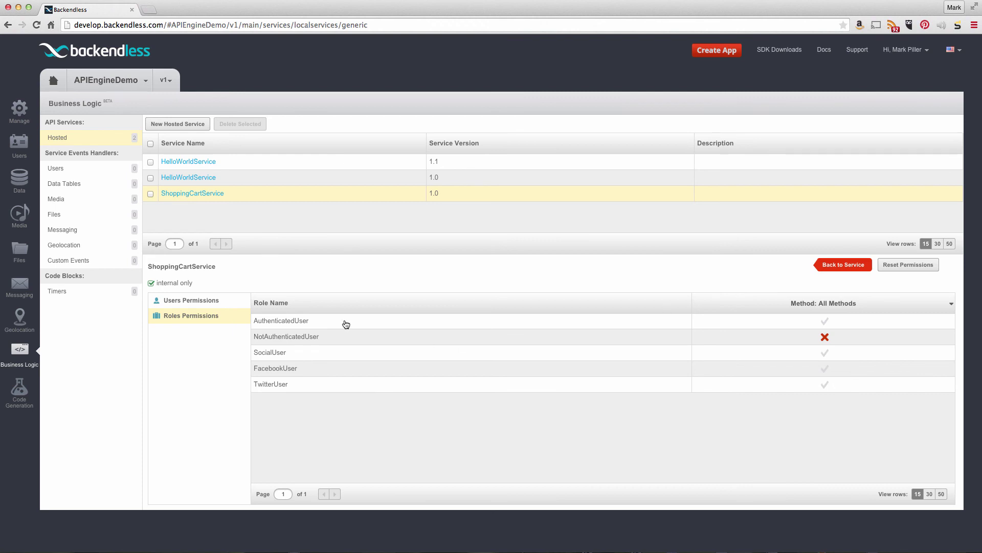
click(187, 300)
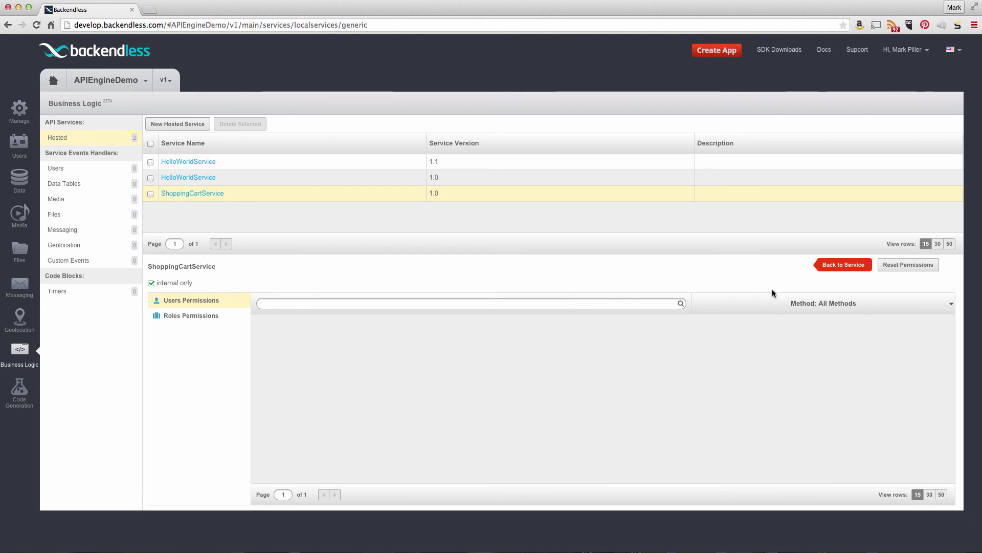
click(847, 265)
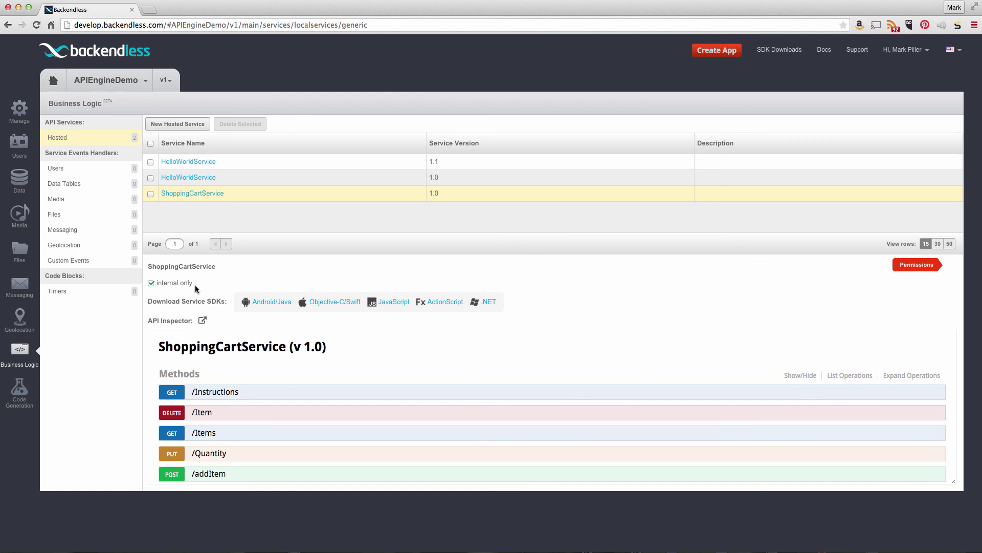
Step: Turn off the internal only option for ShoppingCartService and highlight its external link
click(151, 284)
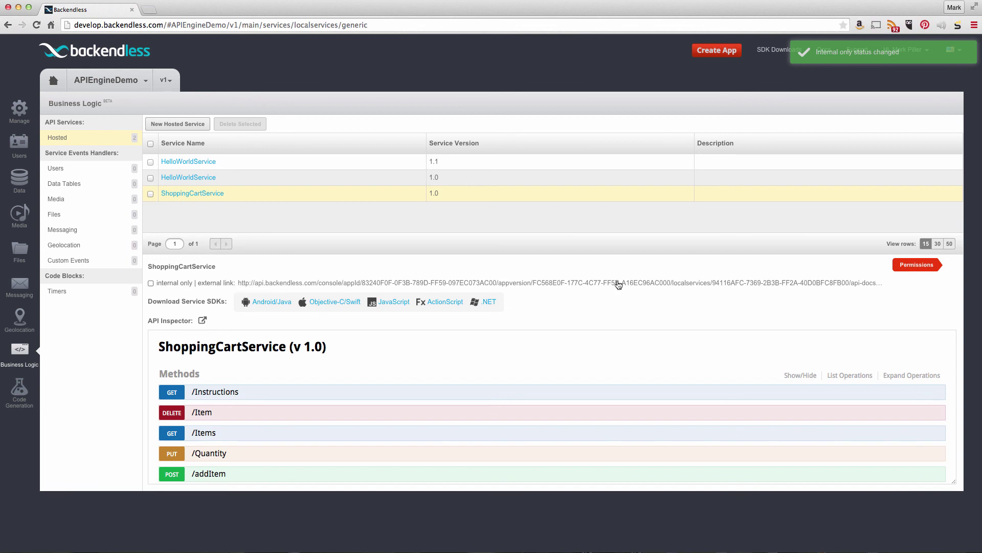
drag(334, 283, 904, 287)
click(847, 291)
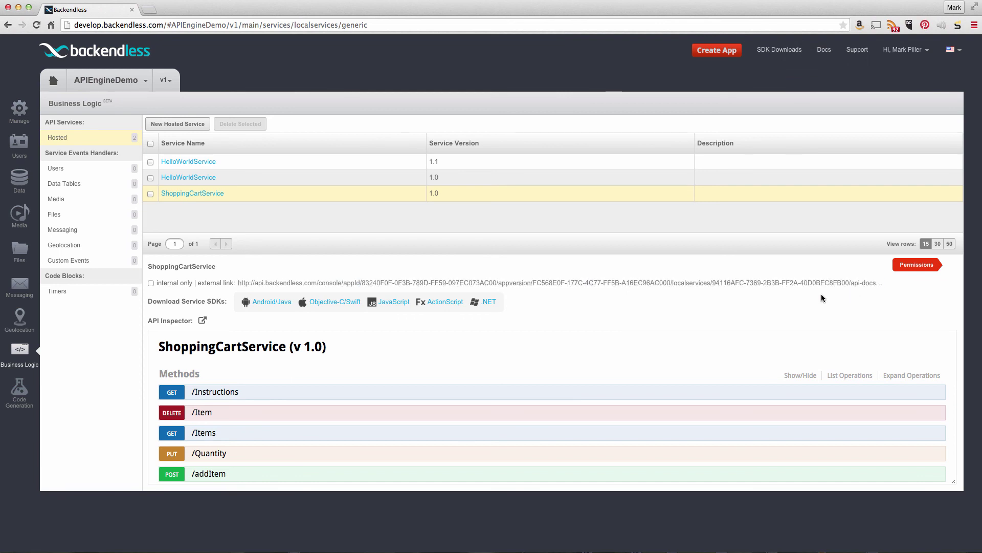
Step: Open the API Inspector, select the full Swagger UI json URL to examine it, and close the inspector
click(203, 322)
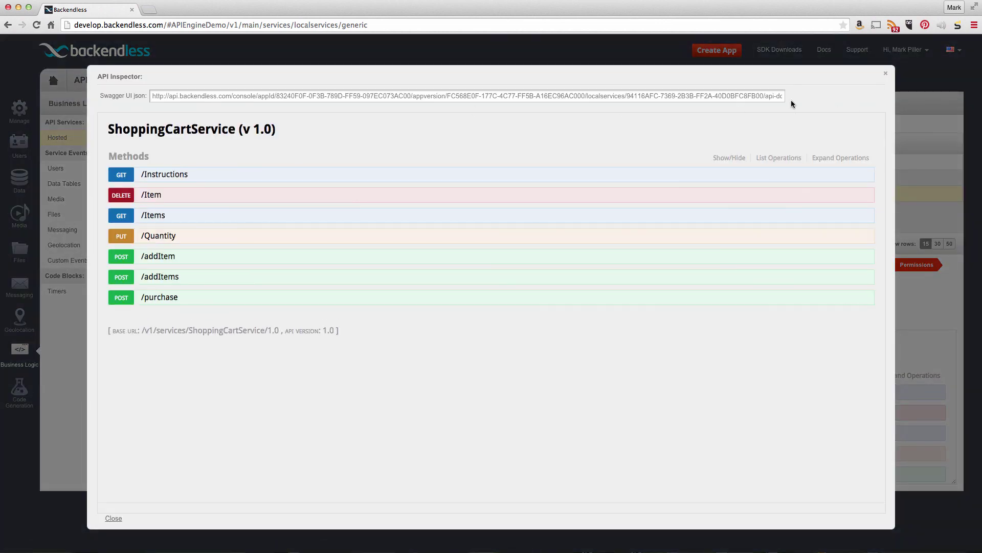
triple_click(673, 96)
click(192, 97)
drag(159, 97, 783, 97)
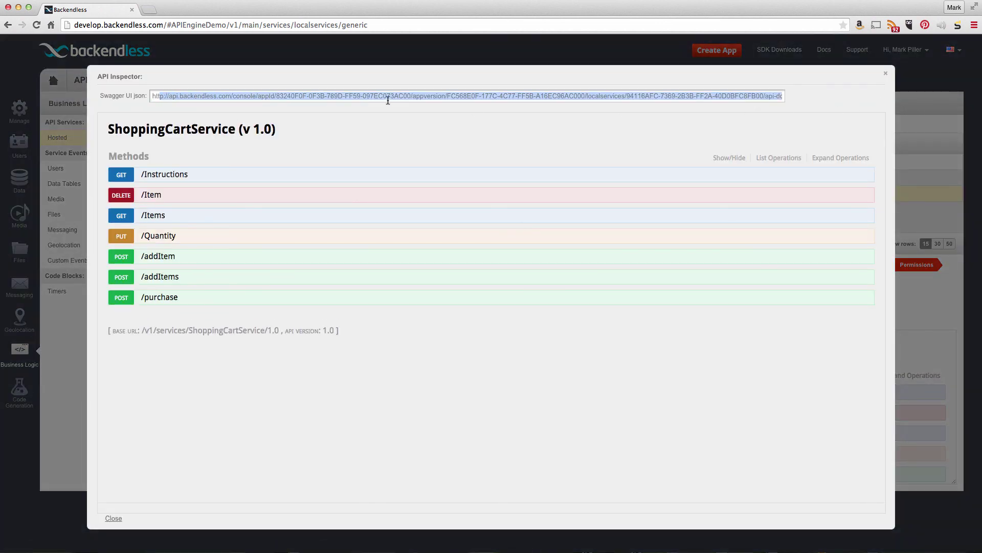
drag(388, 101, 794, 96)
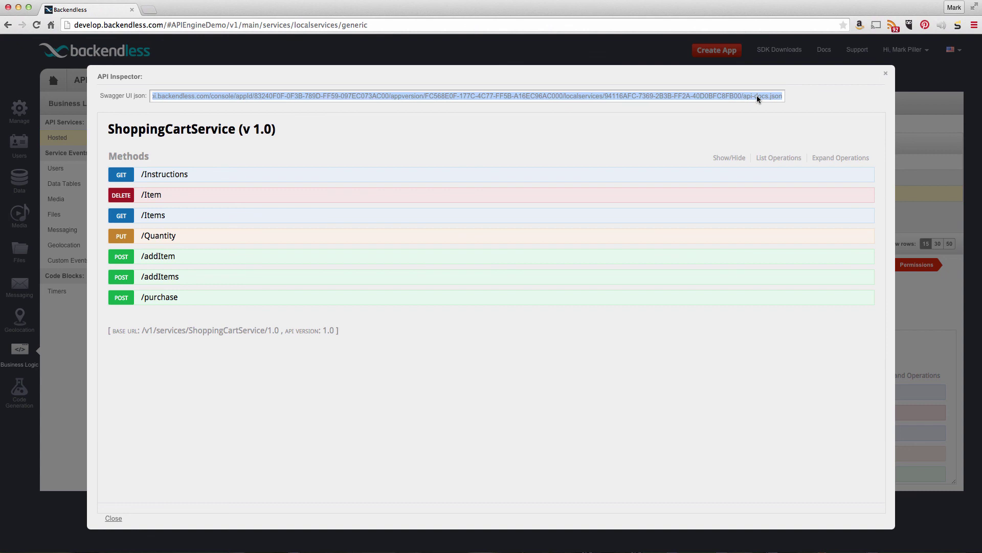
click(886, 76)
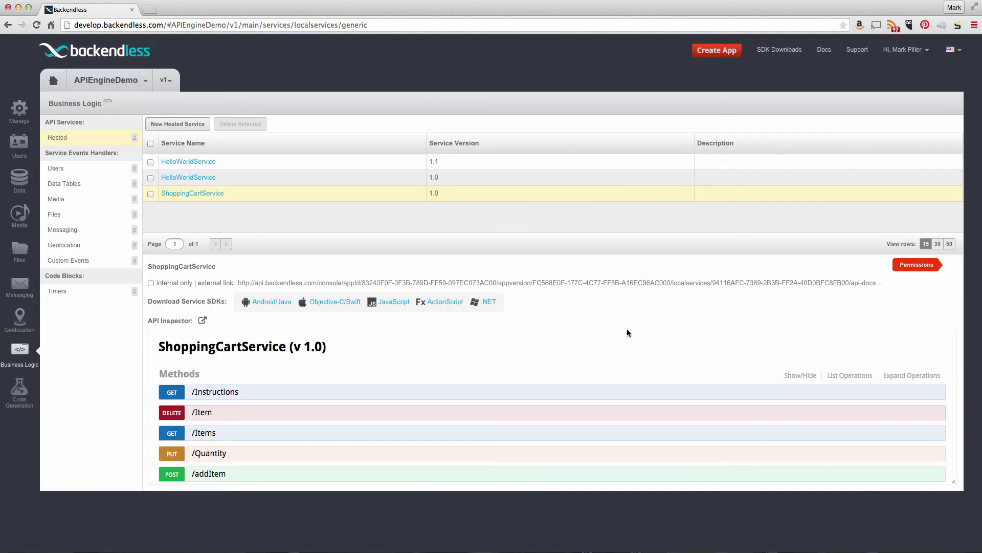